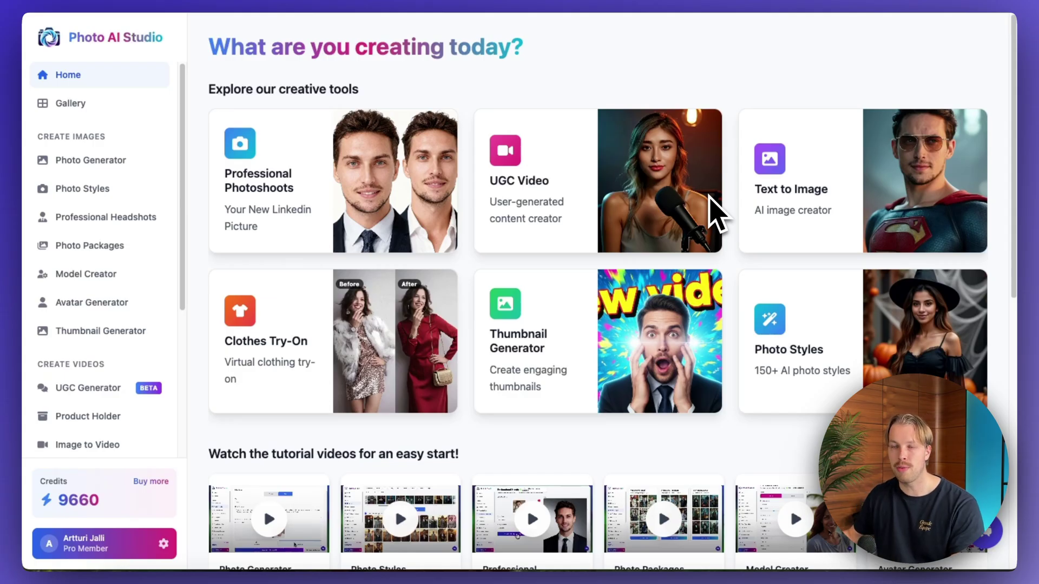
Load the casual selfie as the source photo in Professional Photoshoots.
{"action": "scroll", "coordinate": [703, 213], "scroll_direction": "down", "scroll_amount": 3}
{"action": "scroll", "coordinate": [706, 208], "scroll_direction": "up", "scroll_amount": 3}
{"action": "scroll", "coordinate": [698, 199], "scroll_direction": "down", "scroll_amount": 5}
{"action": "scroll", "coordinate": [703, 198], "scroll_direction": "up", "scroll_amount": 5}
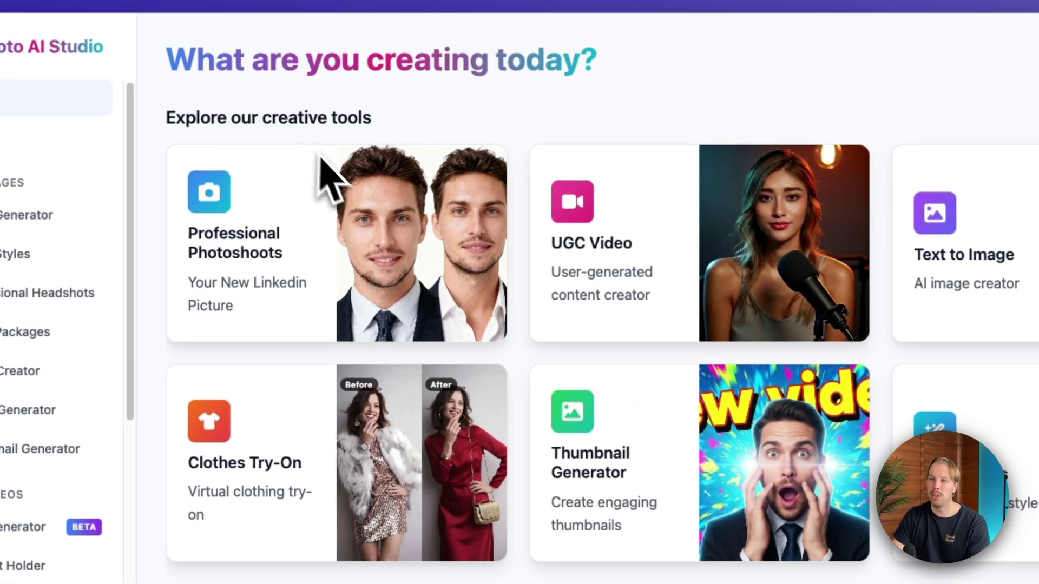
{"action": "left_click", "coordinate": [361, 234]}
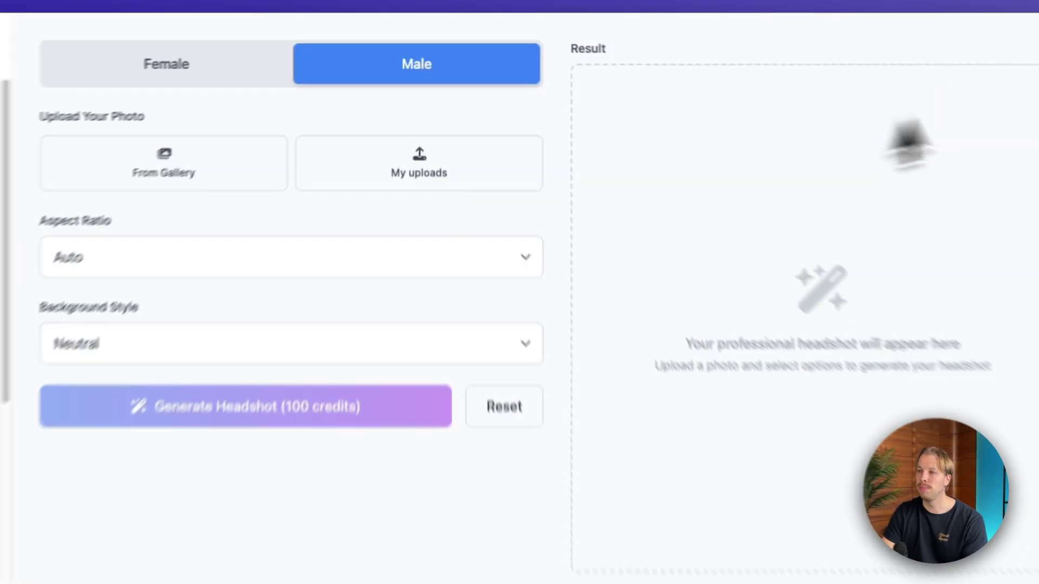
{"action": "left_click_drag", "start_coordinate": [744, 238], "coordinate": [768, 325]}
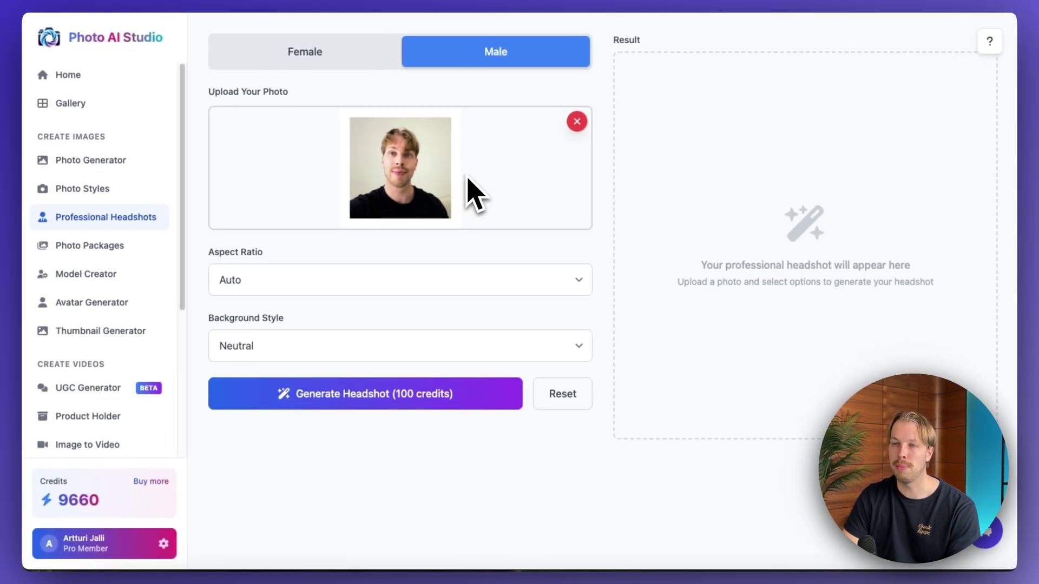
Keep Auto aspect ratio and Neutral background, then generate the headshot.
{"action": "left_click", "coordinate": [360, 284]}
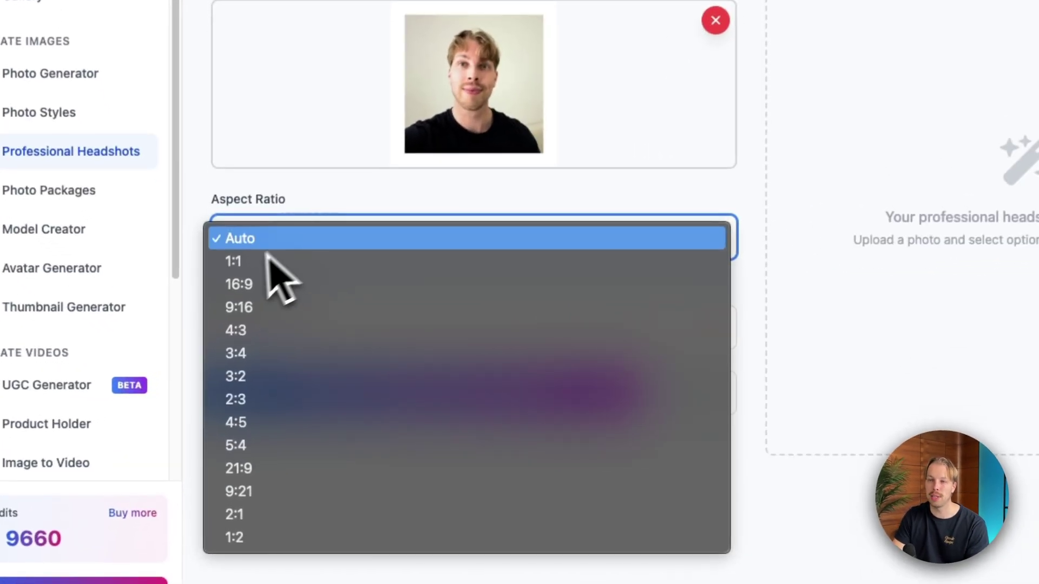
{"action": "left_click", "coordinate": [388, 241]}
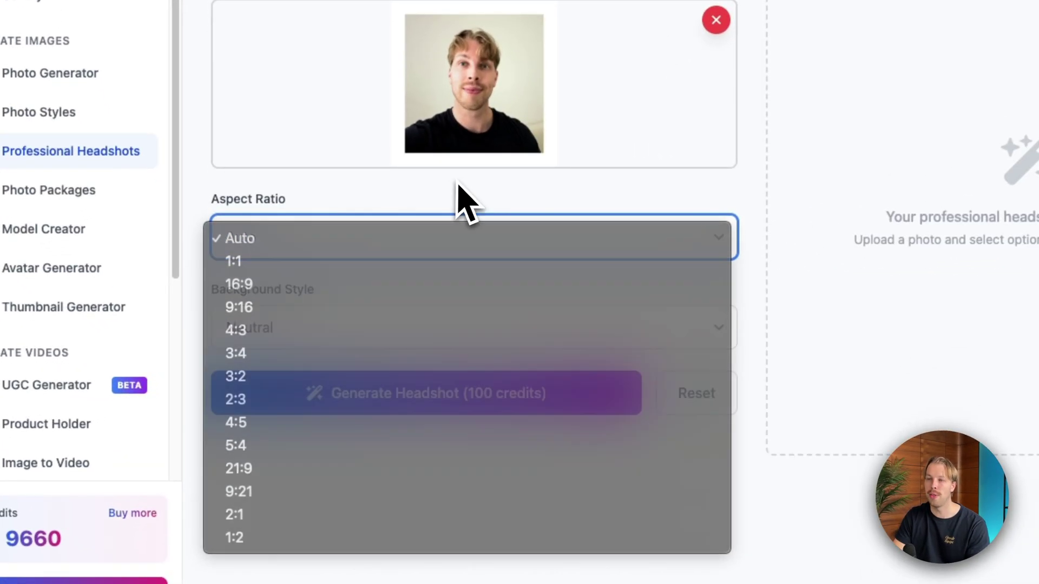
{"action": "left_click", "coordinate": [278, 328]}
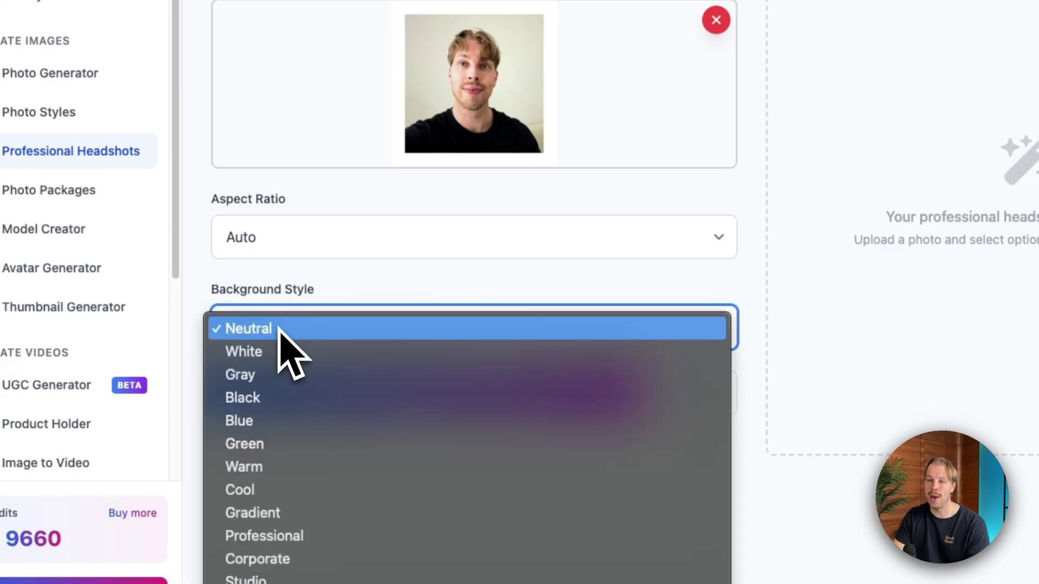
{"action": "left_click", "coordinate": [408, 308]}
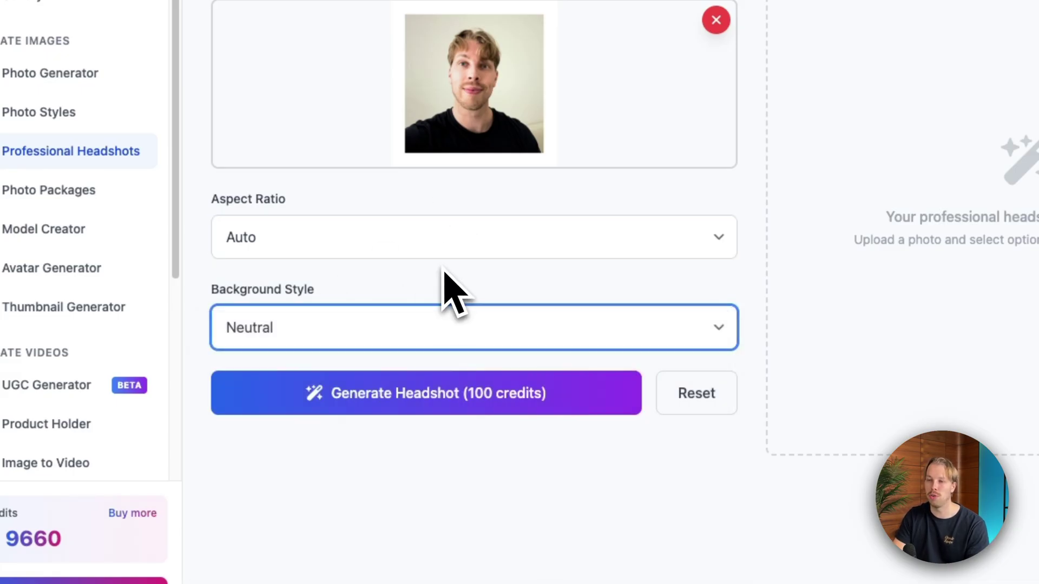
{"action": "left_click", "coordinate": [421, 409]}
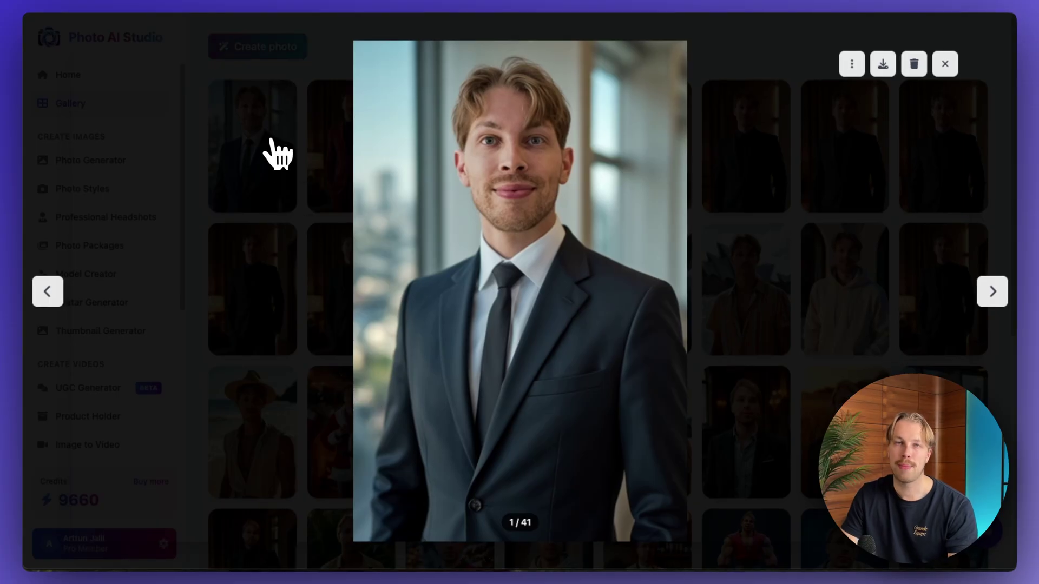
Download the red-suit headshot, image 2 of 41, and return to the gallery grid.
{"action": "left_click", "coordinate": [998, 296]}
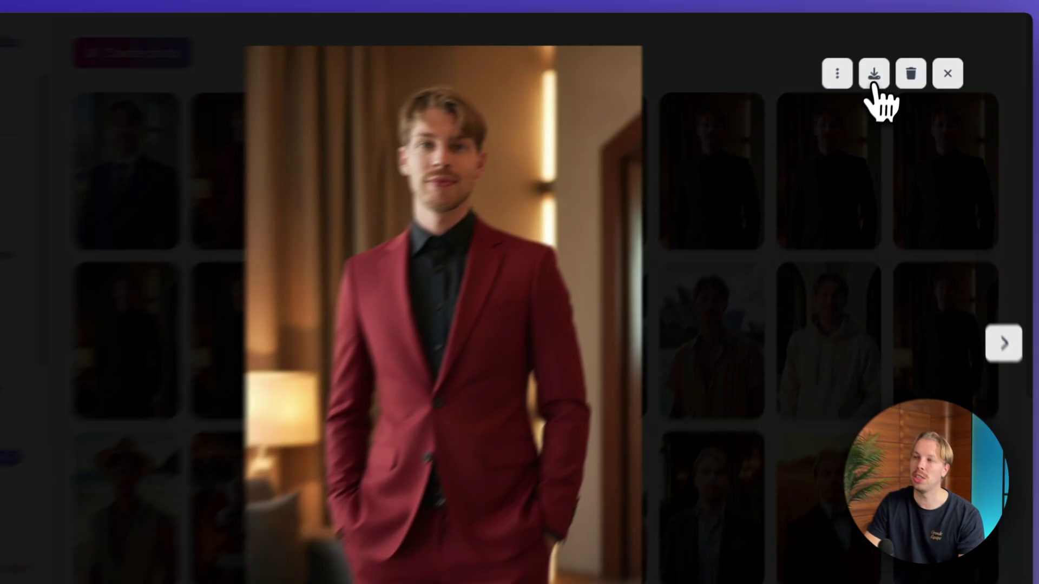
{"action": "left_click", "coordinate": [873, 76]}
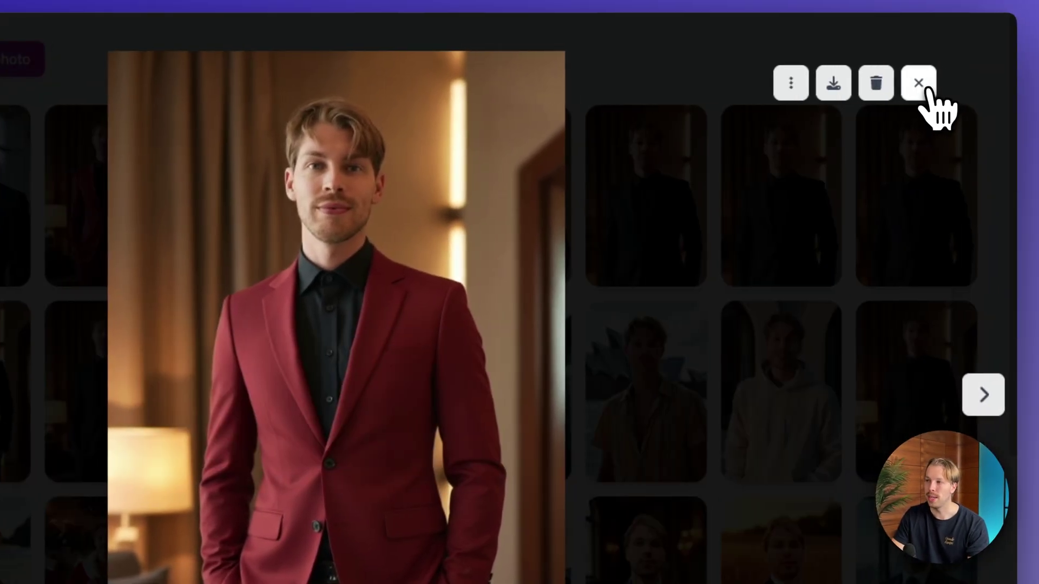
{"action": "left_click", "coordinate": [950, 83]}
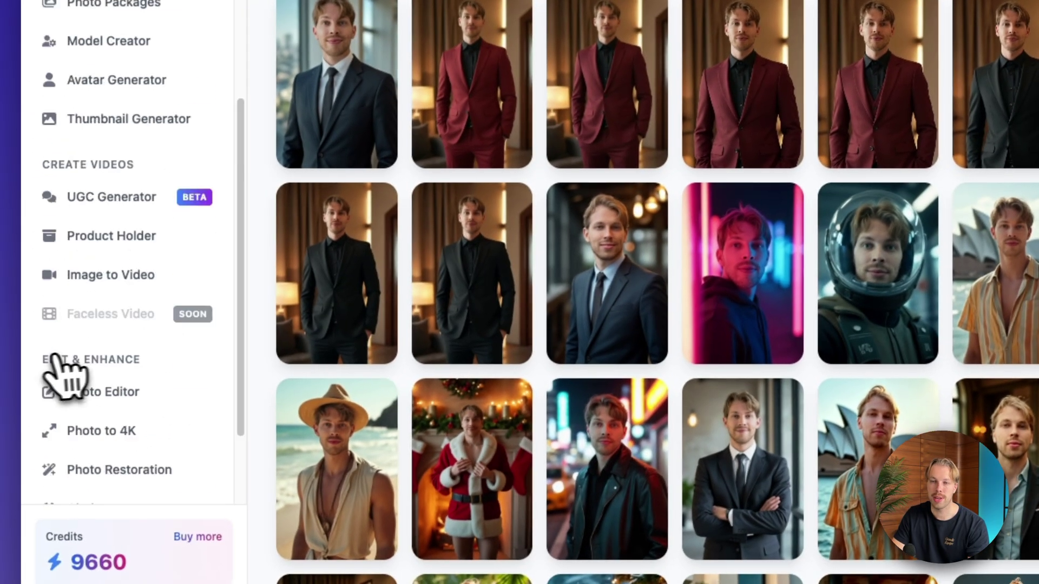
{"action": "scroll", "coordinate": [63, 371], "scroll_direction": "down", "scroll_amount": 2}
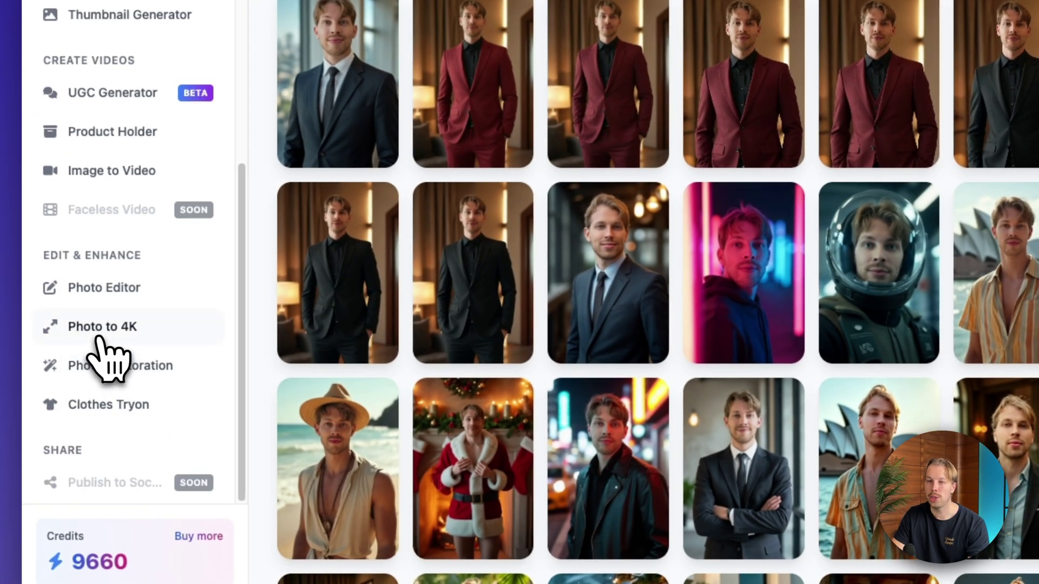
Upscale the red-suit headshot from the gallery with Photo to 4K.
{"action": "left_click", "coordinate": [99, 337]}
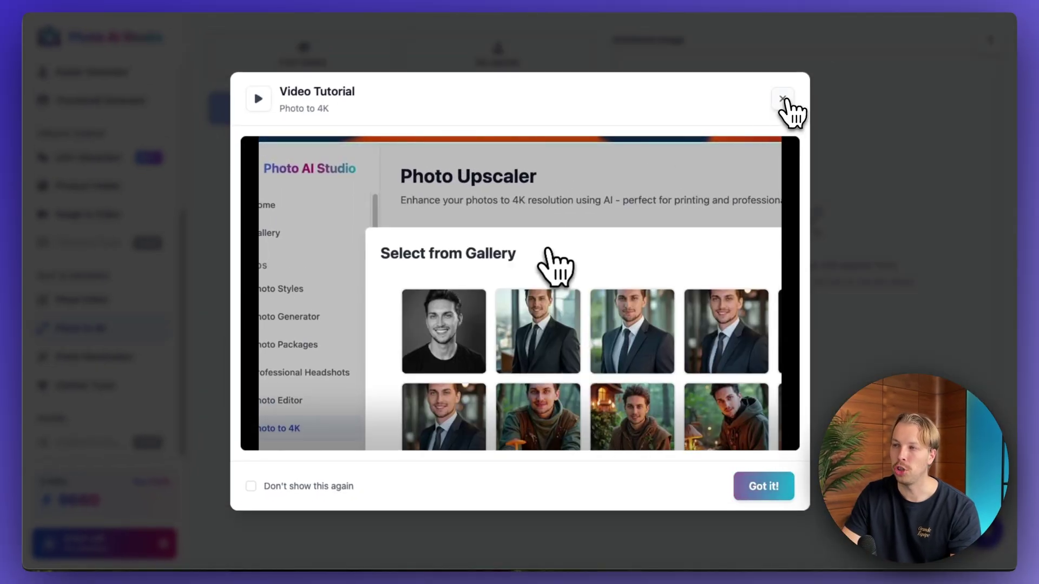
{"action": "left_click", "coordinate": [783, 99]}
{"action": "left_click", "coordinate": [303, 54]}
{"action": "left_click", "coordinate": [367, 226]}
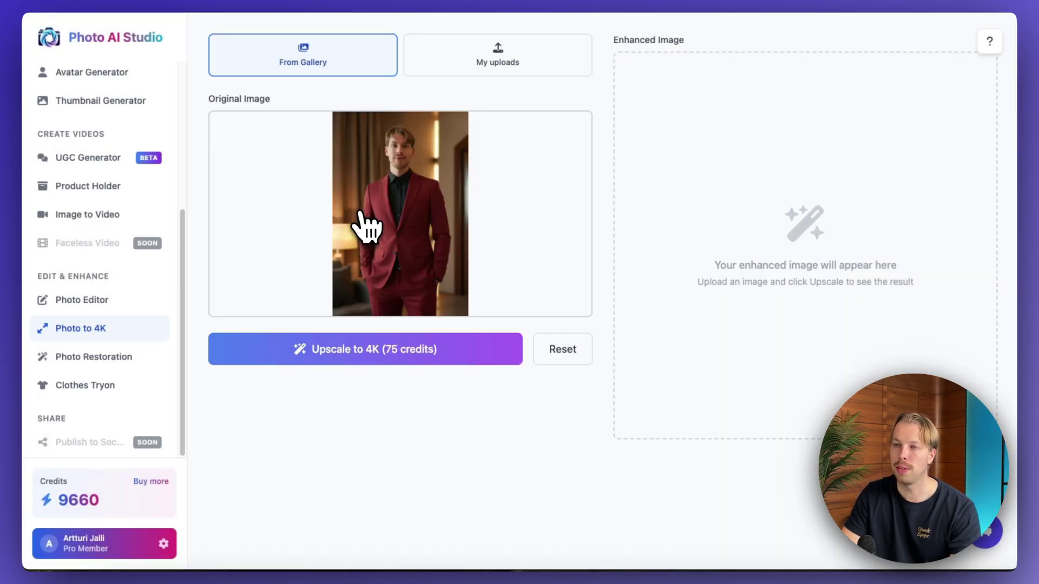
{"action": "left_click", "coordinate": [349, 358]}
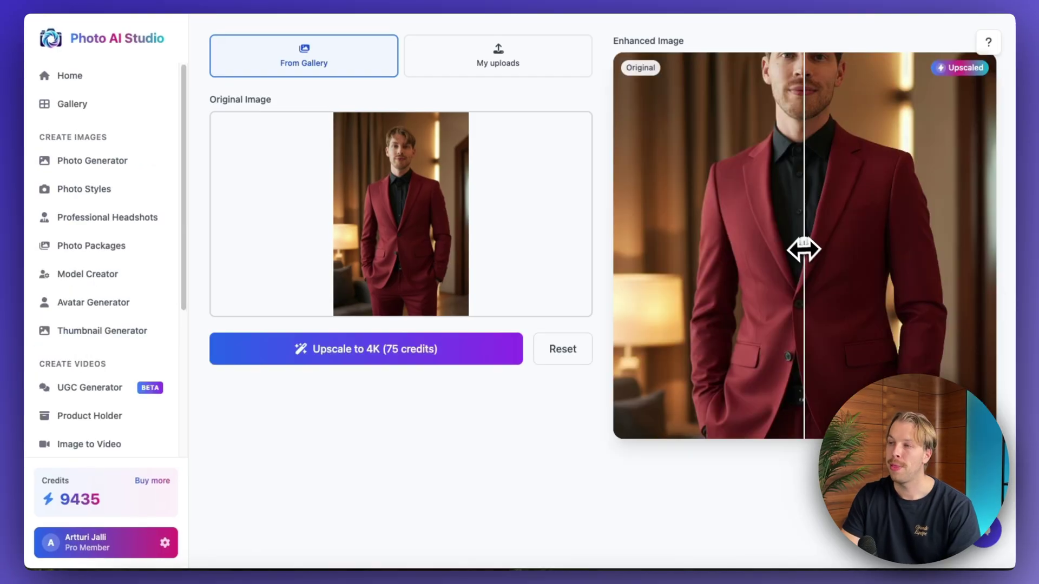
Sweep the comparison slider over the face and suit to compare original and 4K.
{"action": "left_click_drag", "start_coordinate": [803, 244], "coordinate": [827, 261]}
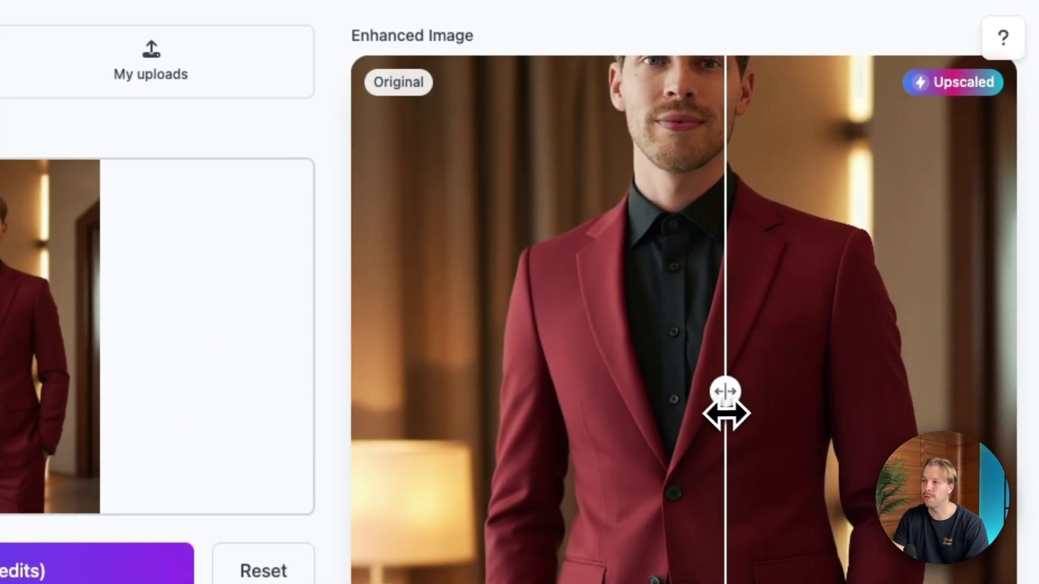
{"action": "left_click_drag", "start_coordinate": [725, 415], "coordinate": [676, 411]}
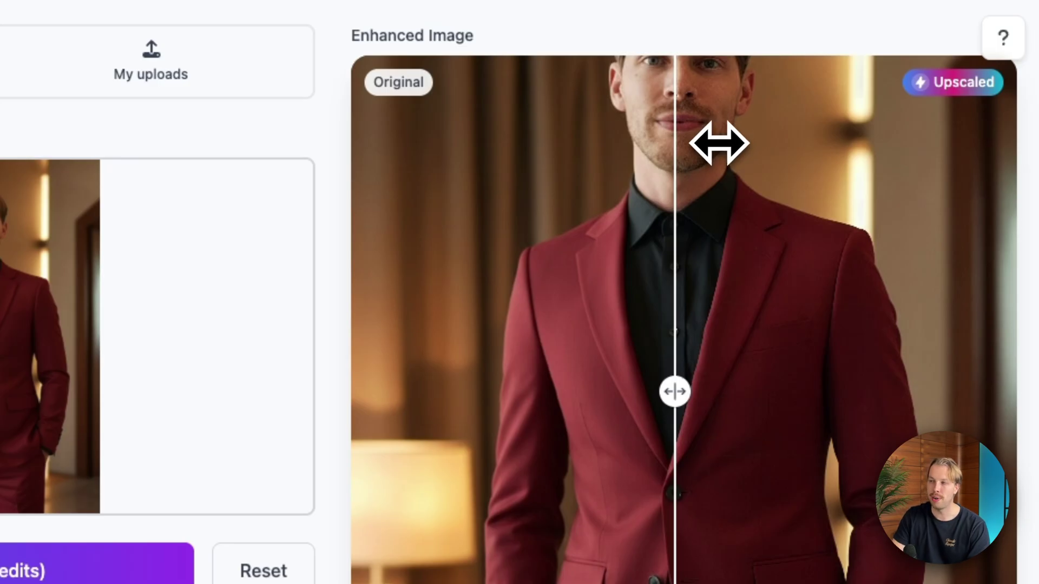
{"action": "left_click_drag", "start_coordinate": [675, 391], "coordinate": [694, 368]}
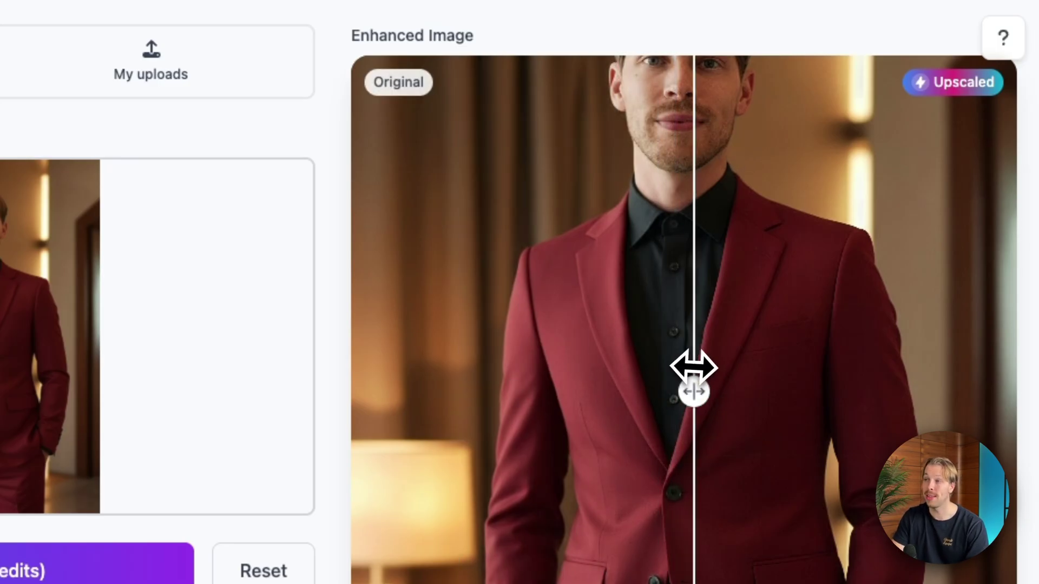
{"action": "left_click_drag", "start_coordinate": [692, 368], "coordinate": [665, 377]}
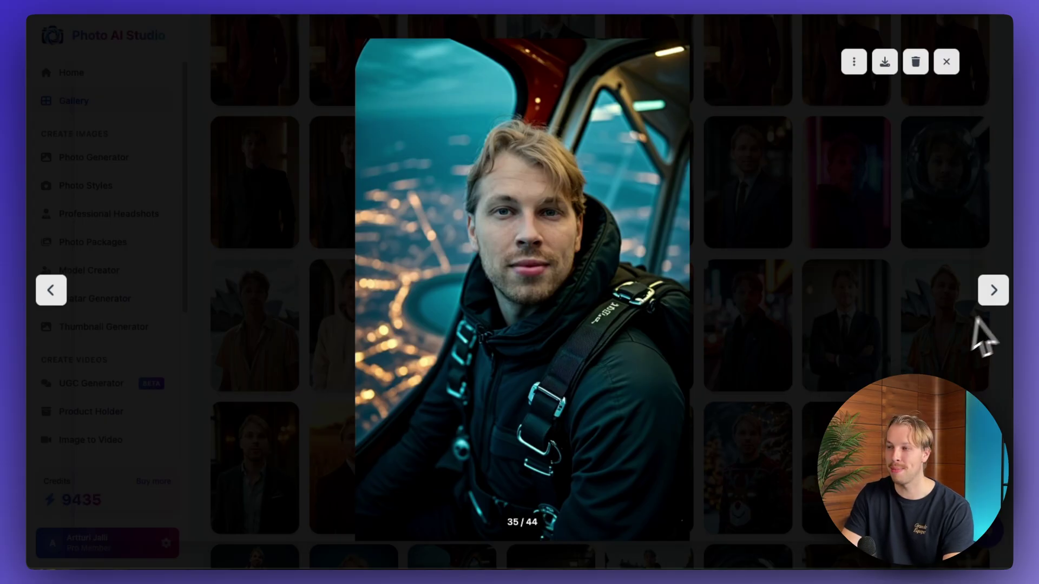
Page through six more generated photos, including the bridge scene and astronaut portrait.
{"action": "left_click", "coordinate": [993, 291]}
{"action": "left_click", "coordinate": [994, 291]}
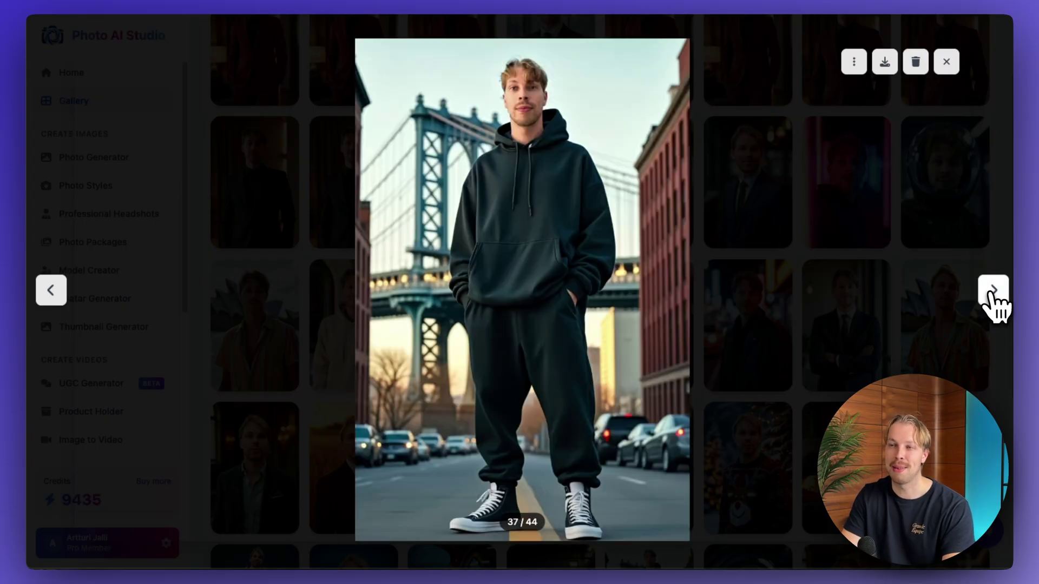
{"action": "left_click", "coordinate": [999, 299]}
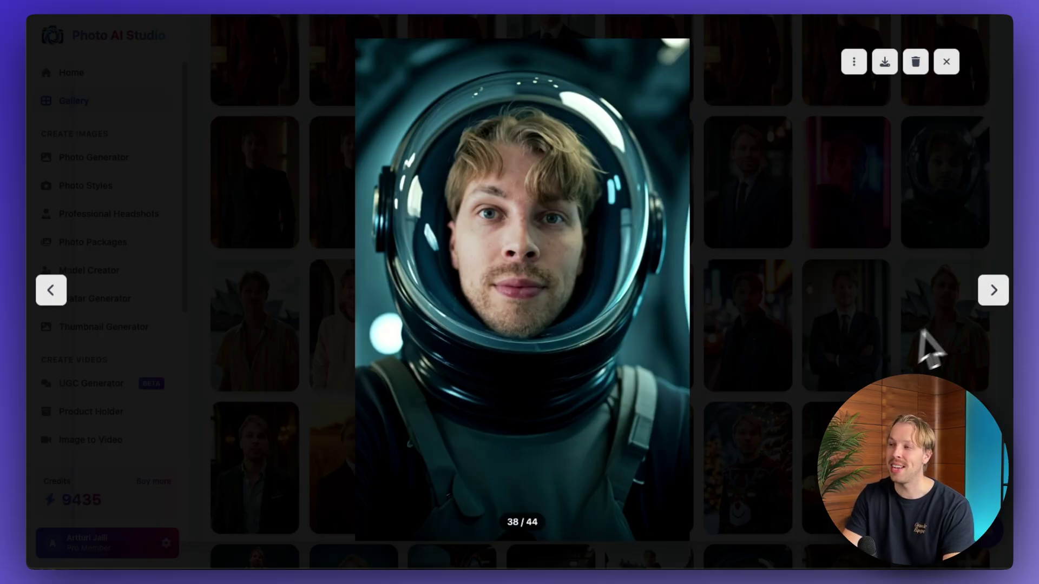
{"action": "left_click", "coordinate": [987, 298]}
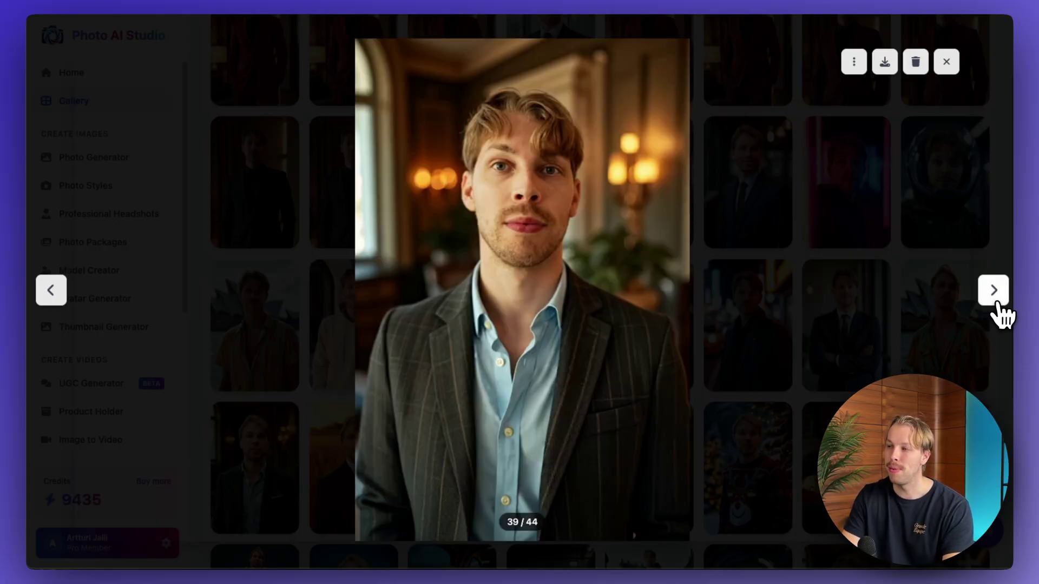
{"action": "left_click", "coordinate": [995, 303]}
{"action": "left_click", "coordinate": [997, 304]}
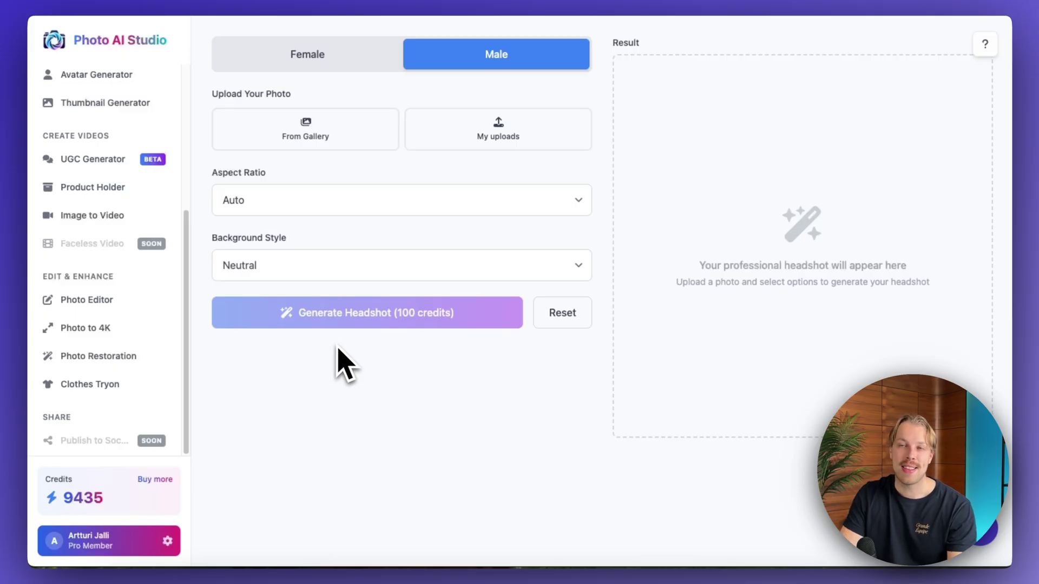
Scroll the sidebar up and open Photo AI Studio's Gallery.
{"action": "scroll", "coordinate": [130, 341], "scroll_direction": "up", "scroll_amount": 5}
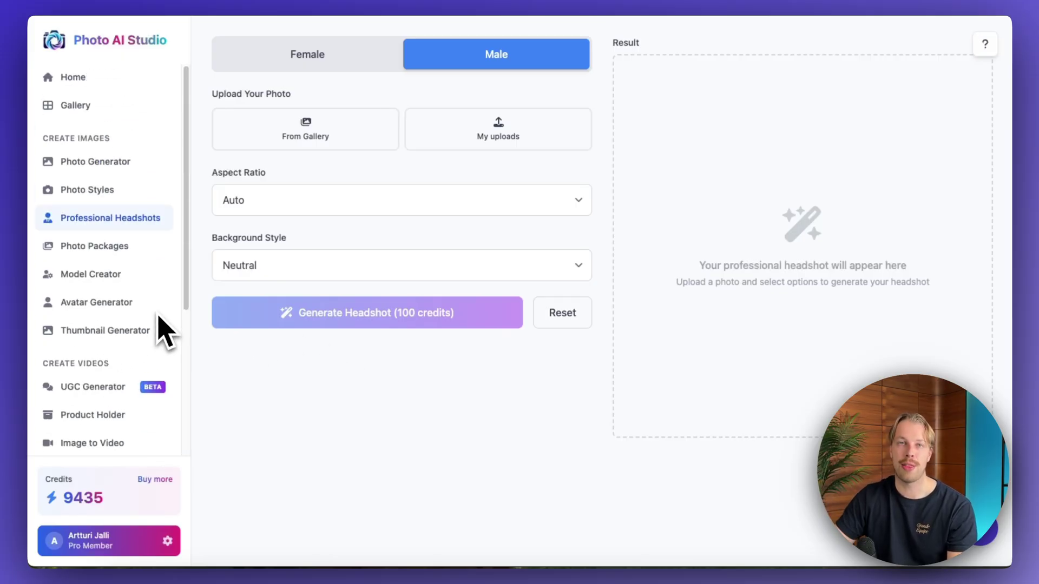
{"action": "left_click", "coordinate": [75, 105]}
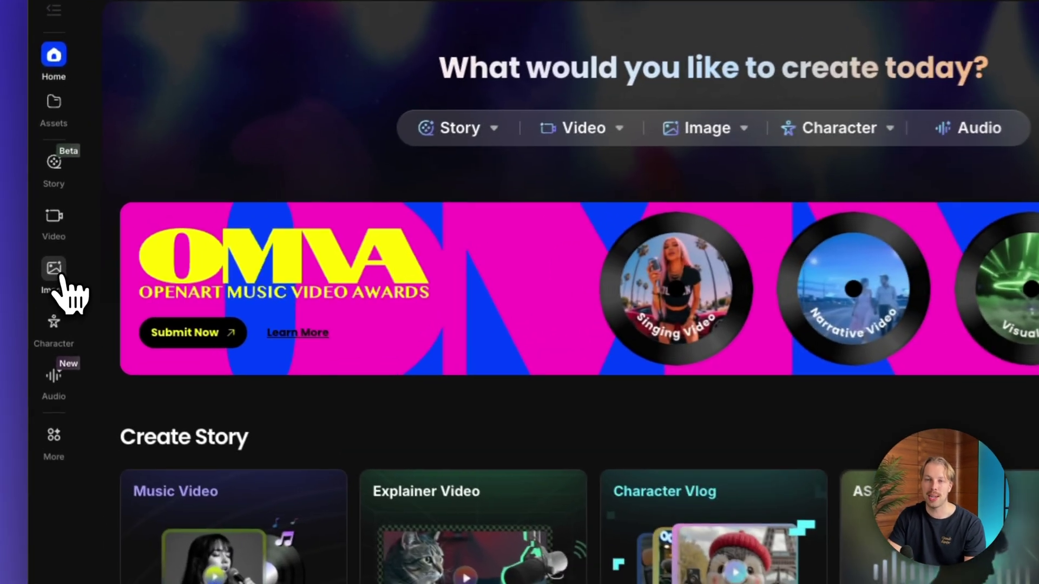
Open OpenArt's image creator and switch the model to Nano Banana.
{"action": "left_click", "coordinate": [54, 269]}
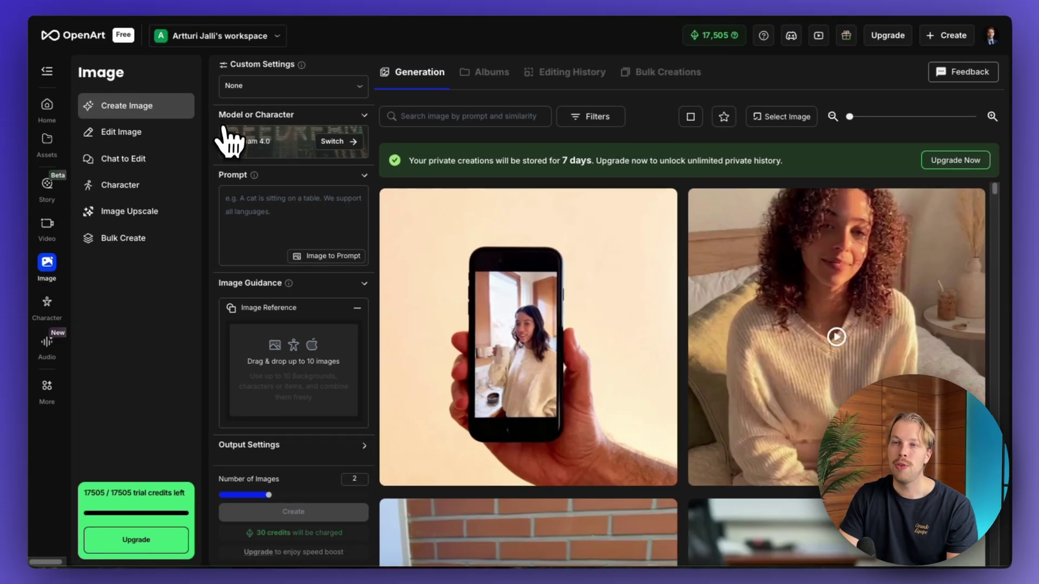
{"action": "left_click", "coordinate": [287, 122]}
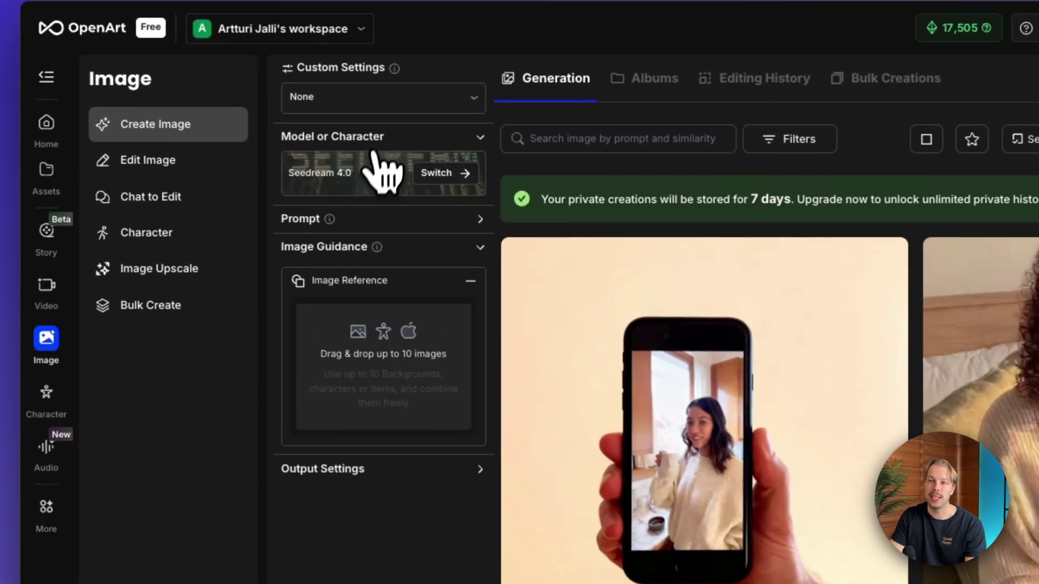
{"action": "left_click", "coordinate": [371, 186]}
{"action": "left_click", "coordinate": [371, 313]}
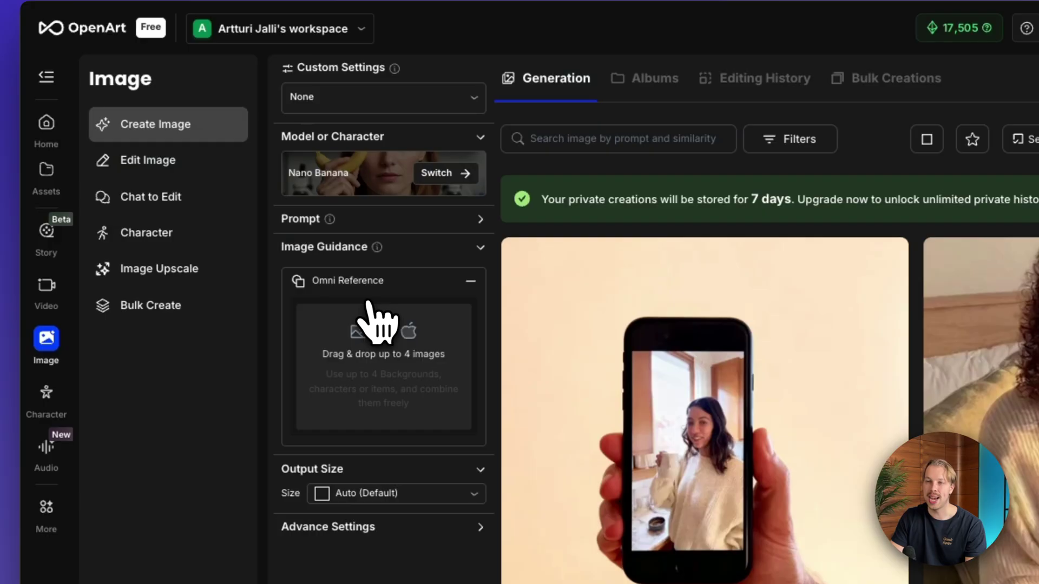
Paste the prompt 'Turn this into a professional headshot' and bring the selfie preview into view.
{"action": "type", "text": "Turn this into a professional headshot"}
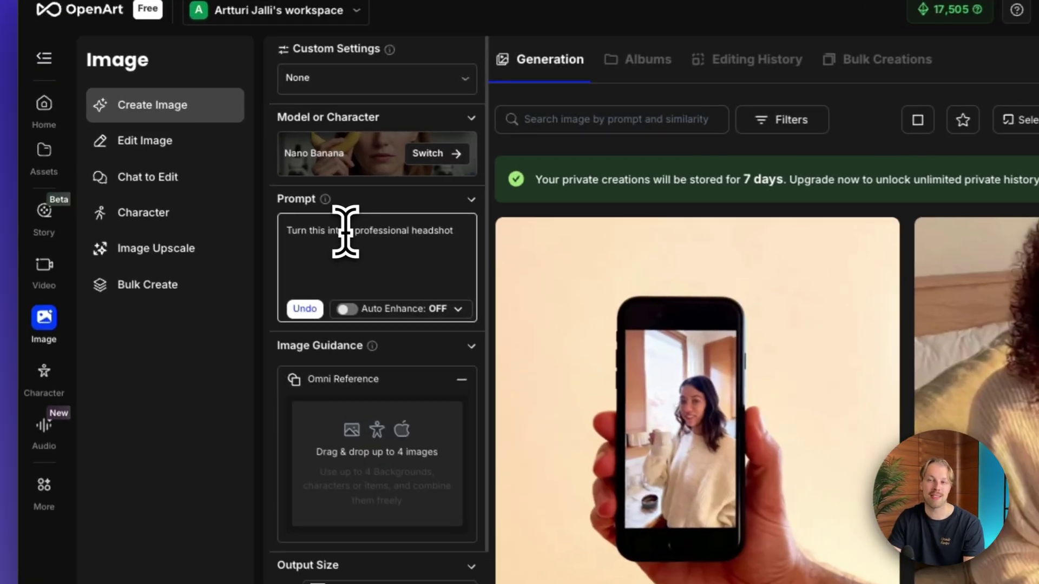
{"action": "left_click_drag", "start_coordinate": [285, 232], "coordinate": [455, 238]}
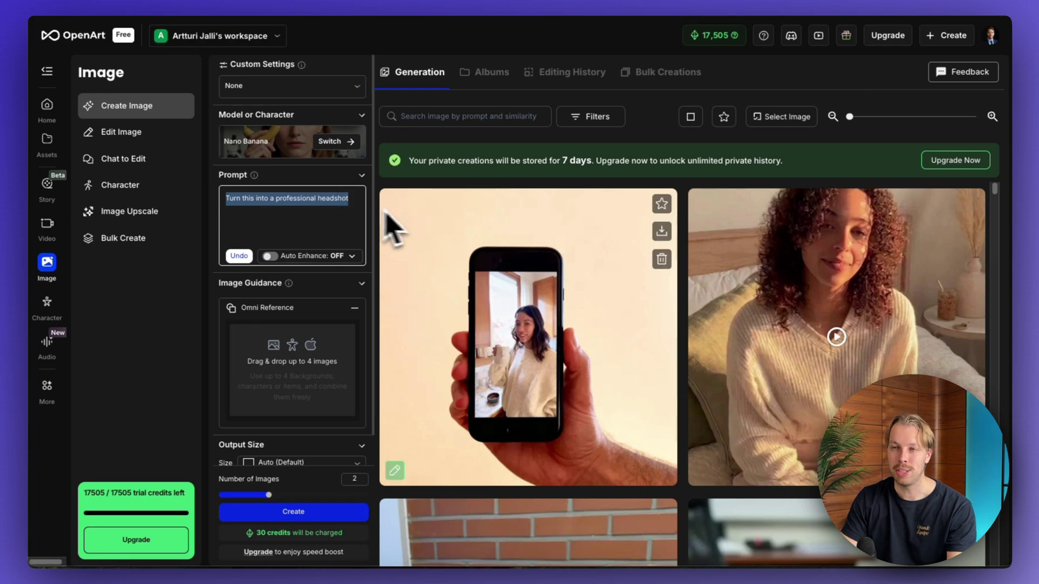
{"action": "left_click_drag", "start_coordinate": [425, 2], "coordinate": [424, 73]}
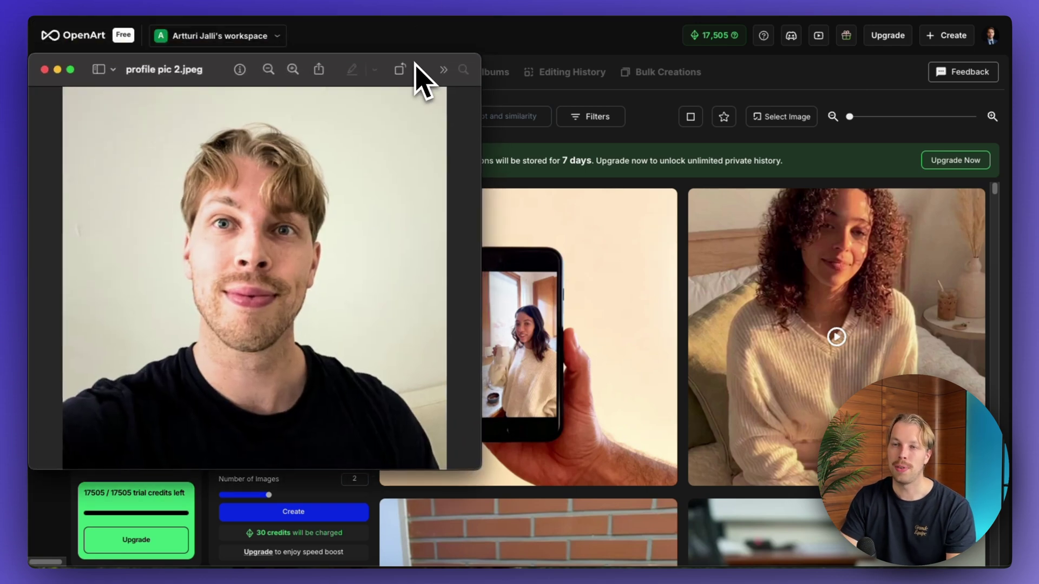
Add the selfie as an Omni Reference image and set the size to Square (1:1).
{"action": "left_click", "coordinate": [44, 69]}
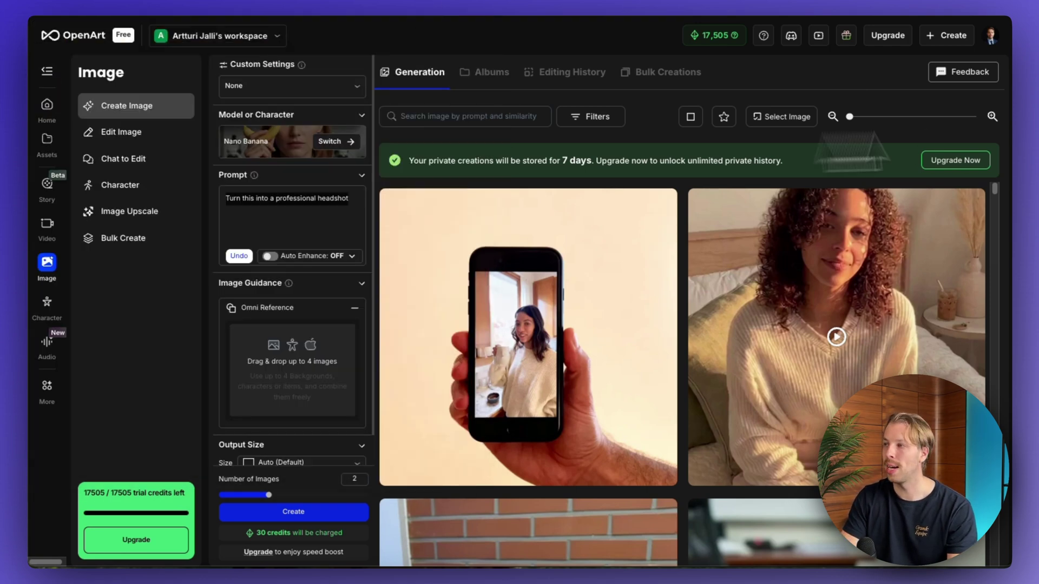
{"action": "left_click_drag", "start_coordinate": [541, 303], "coordinate": [258, 422]}
{"action": "left_click_drag", "start_coordinate": [323, 330], "coordinate": [320, 324]}
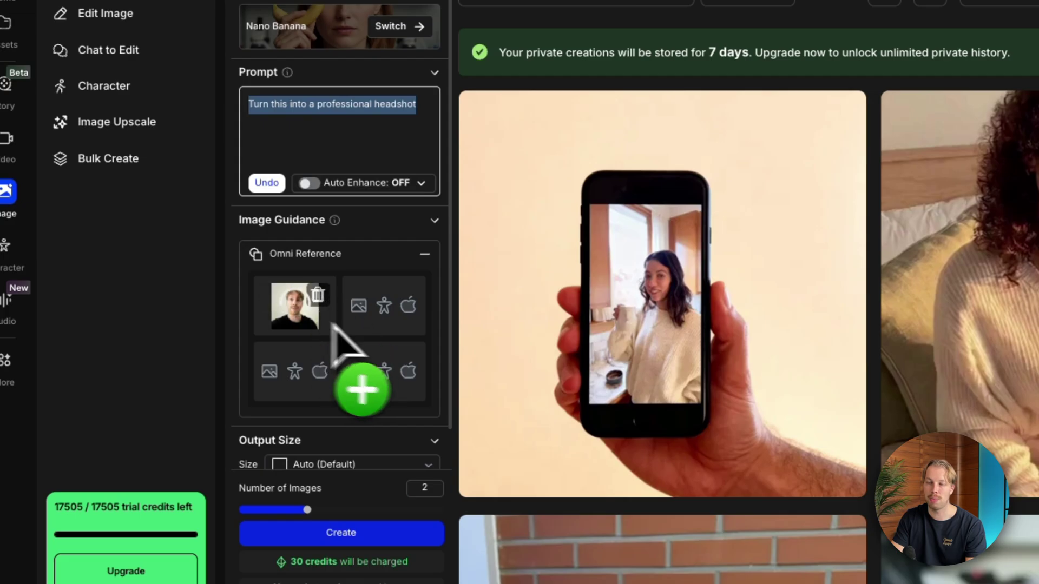
{"action": "scroll", "coordinate": [379, 422], "scroll_direction": "down", "scroll_amount": 1}
{"action": "left_click", "coordinate": [380, 421]}
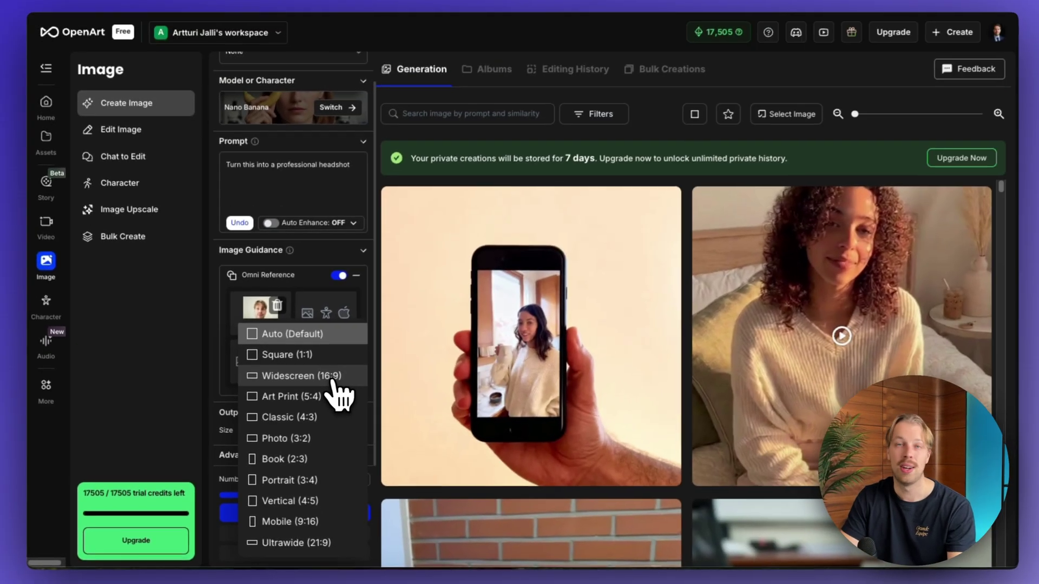
{"action": "left_click", "coordinate": [307, 354]}
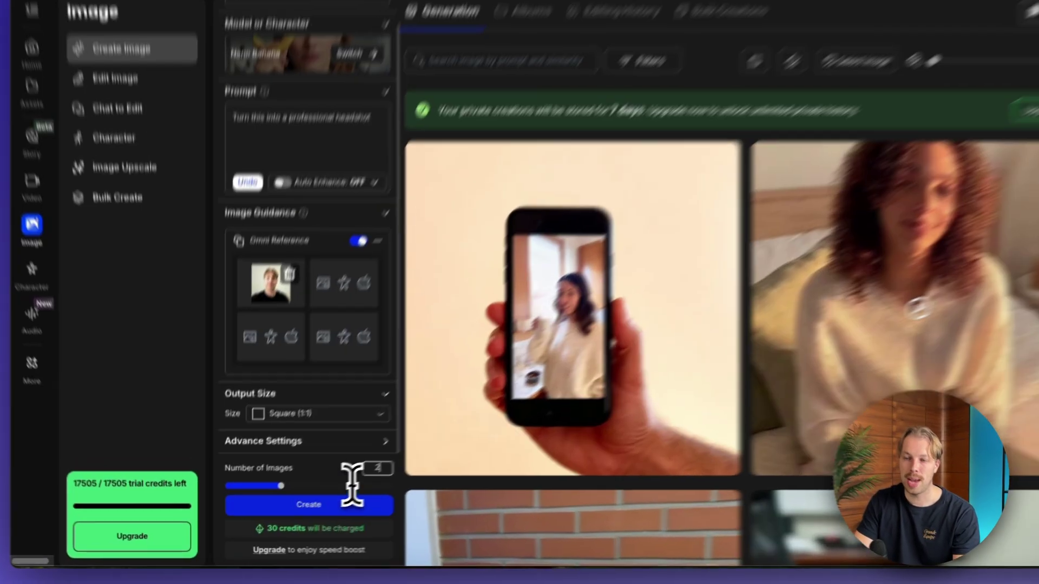
Generate the headshots and browse both results, including the grey-background one.
{"action": "double_click", "coordinate": [354, 478]}
{"action": "left_click", "coordinate": [394, 496]}
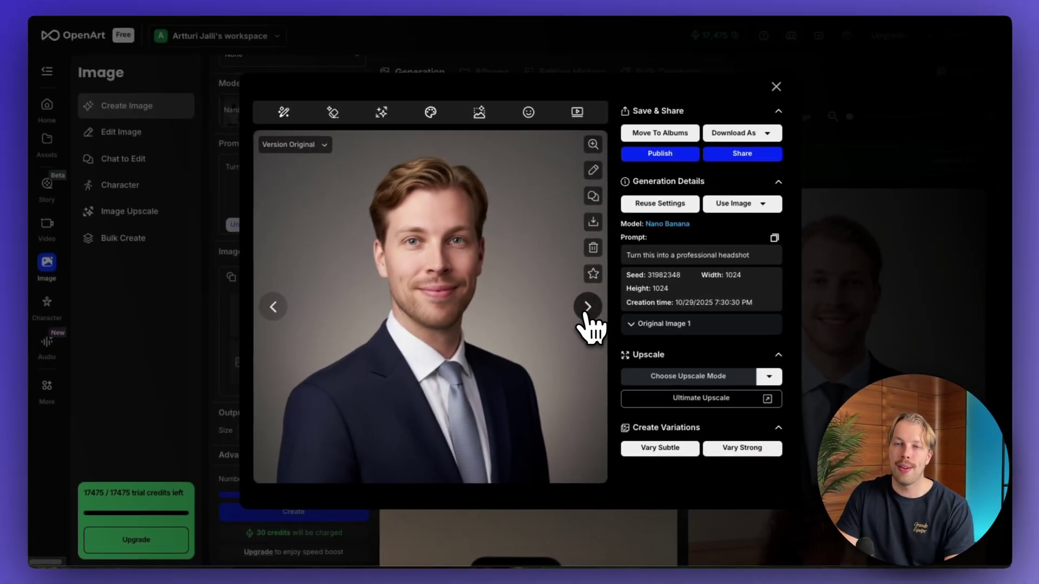
{"action": "left_click", "coordinate": [586, 315]}
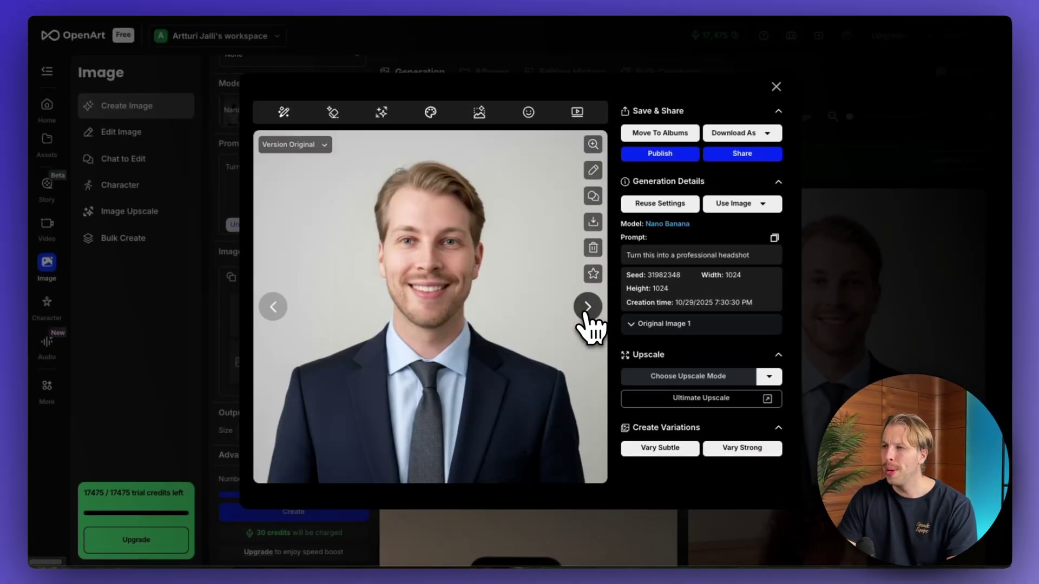
{"action": "left_click", "coordinate": [284, 308]}
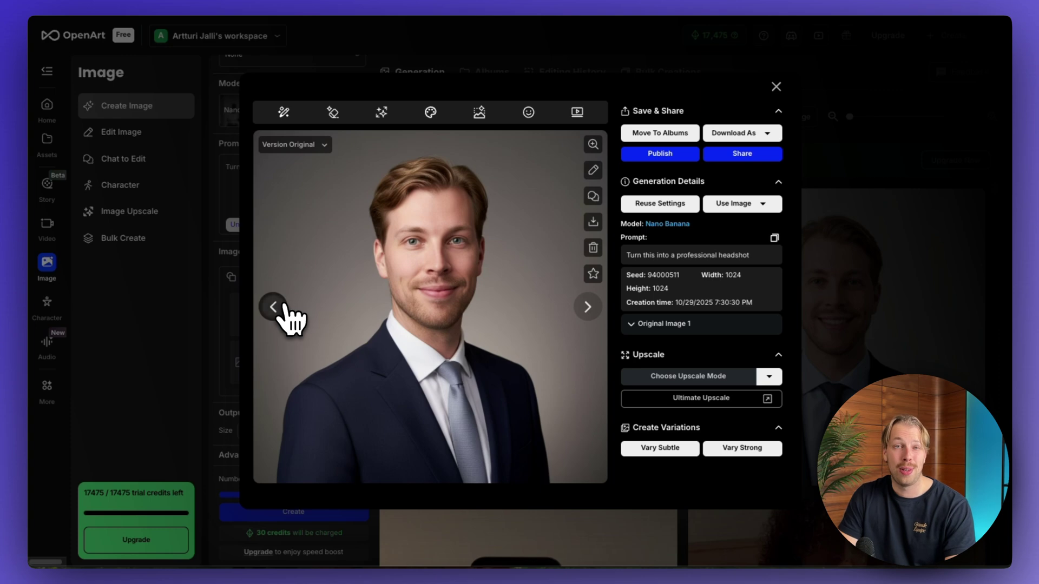
{"action": "left_click", "coordinate": [776, 87]}
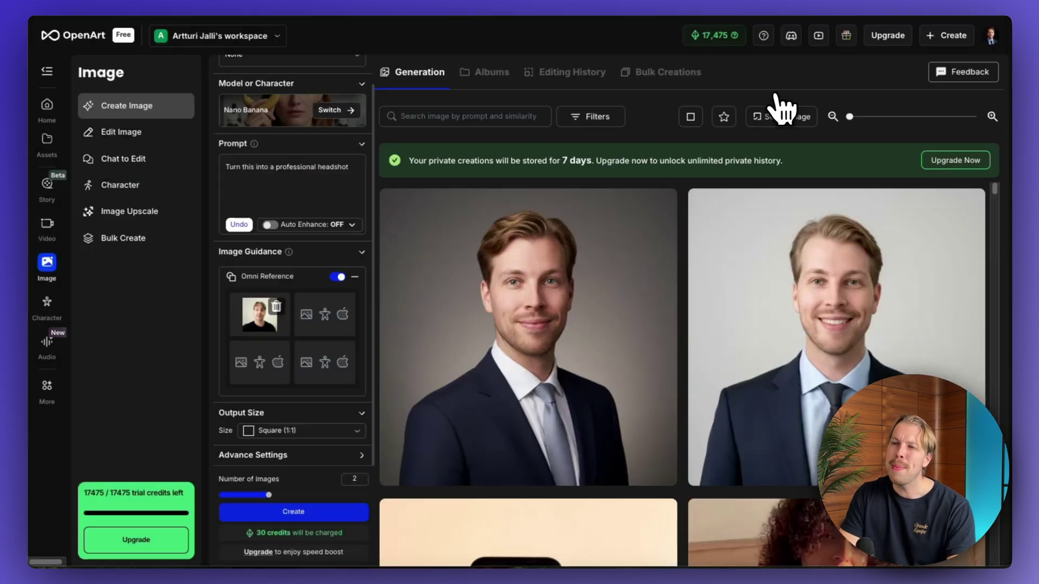
{"action": "scroll", "coordinate": [303, 238], "scroll_direction": "up", "scroll_amount": 2}
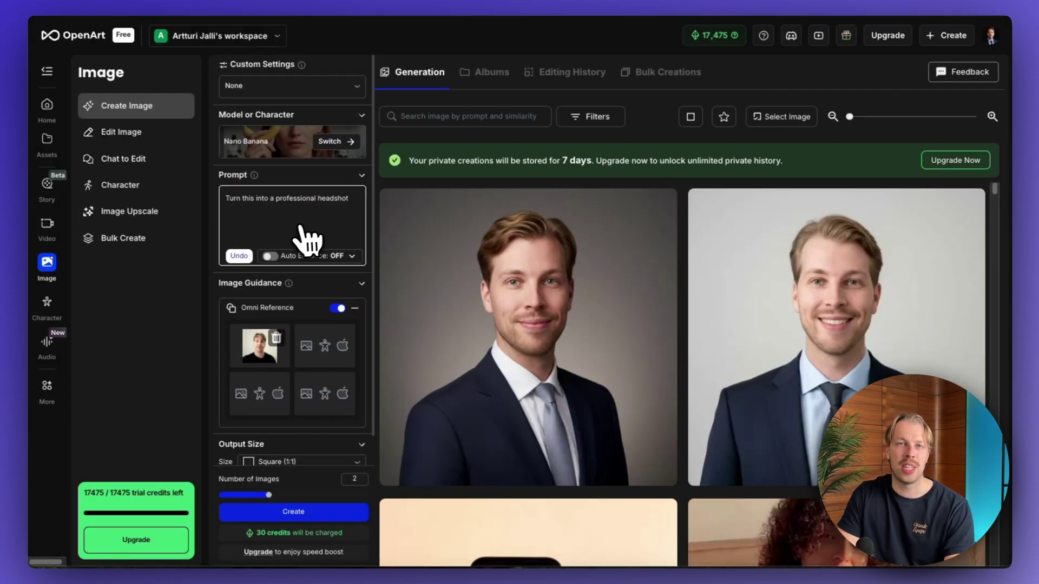
{"action": "left_click", "coordinate": [277, 143]}
Switch to Seedream 4.0 and generate headshots from the same prompt and selfie.
{"action": "left_click", "coordinate": [262, 232]}
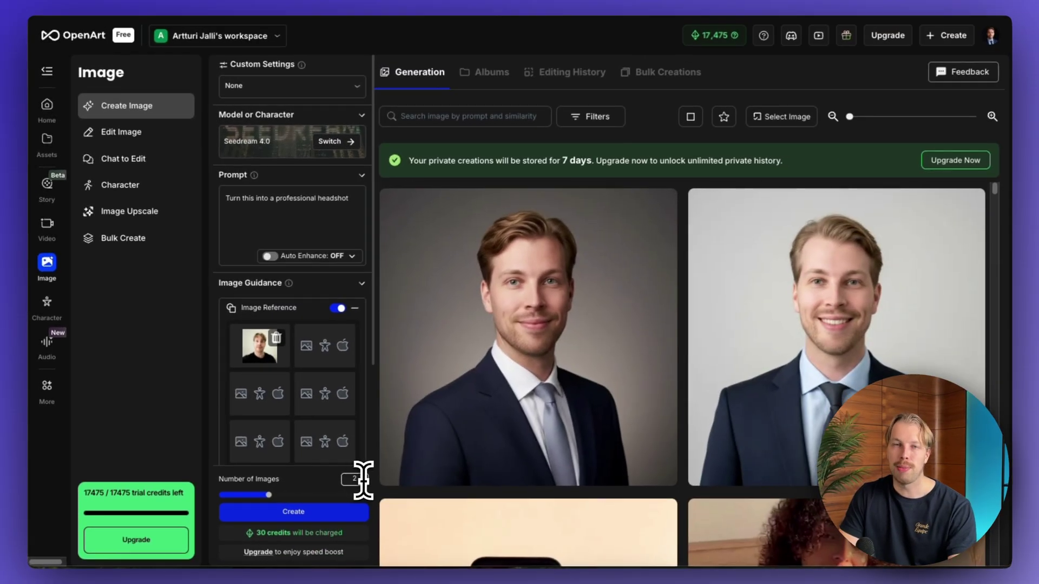
{"action": "left_click", "coordinate": [332, 514]}
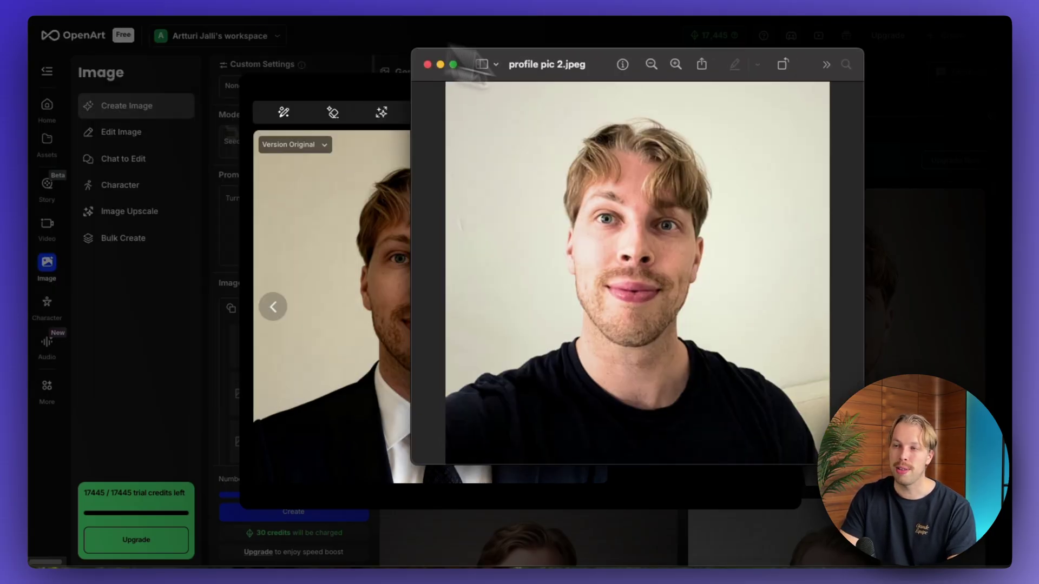
Place the original selfie beside the Seedream headshot, go back to the close-up, and edit it.
{"action": "left_click_drag", "start_coordinate": [516, 55], "coordinate": [713, 94]}
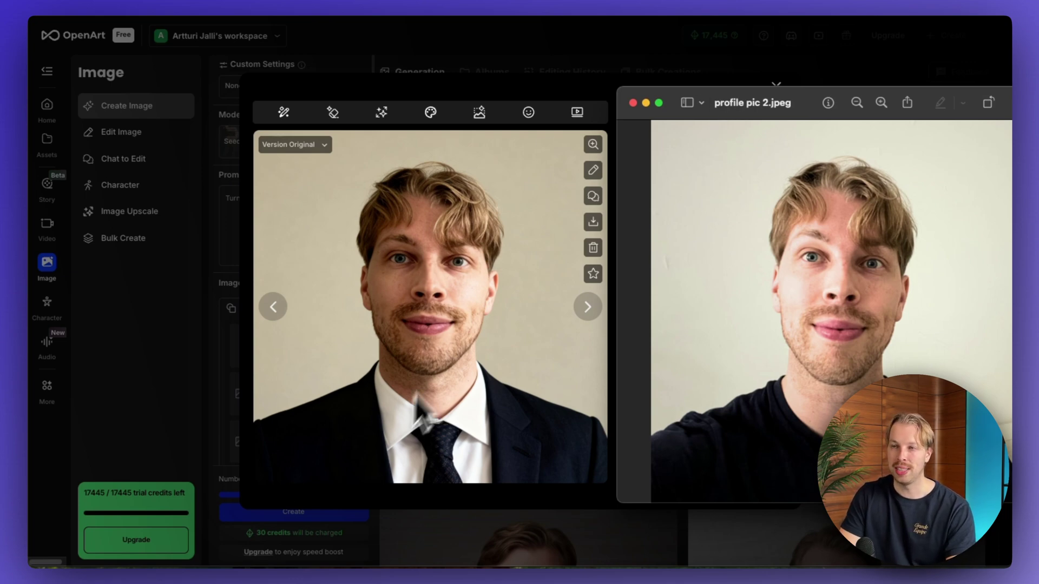
{"action": "left_click", "coordinate": [306, 330]}
{"action": "left_click", "coordinate": [273, 307]}
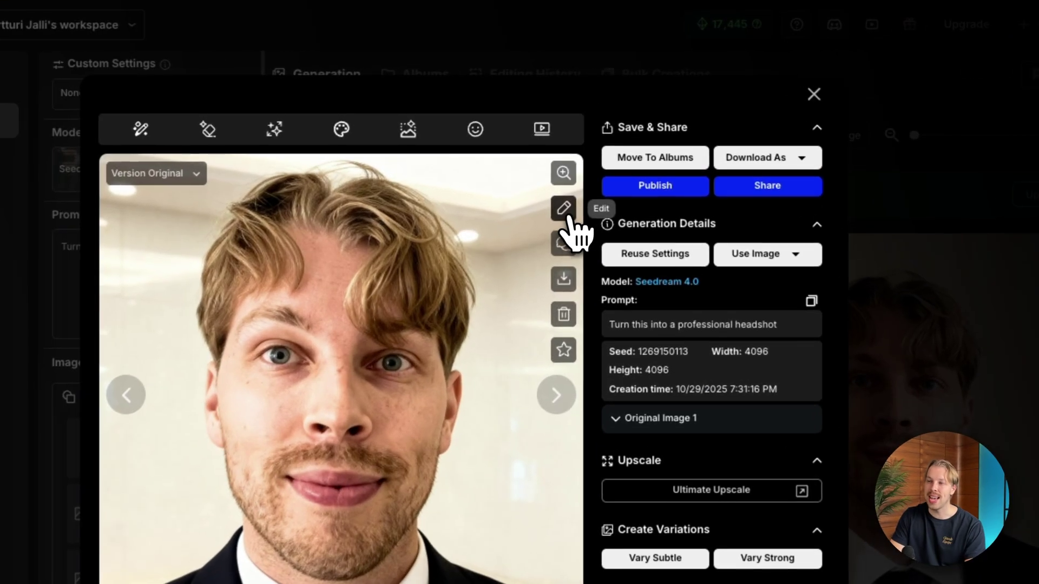
{"action": "left_click", "coordinate": [592, 171]}
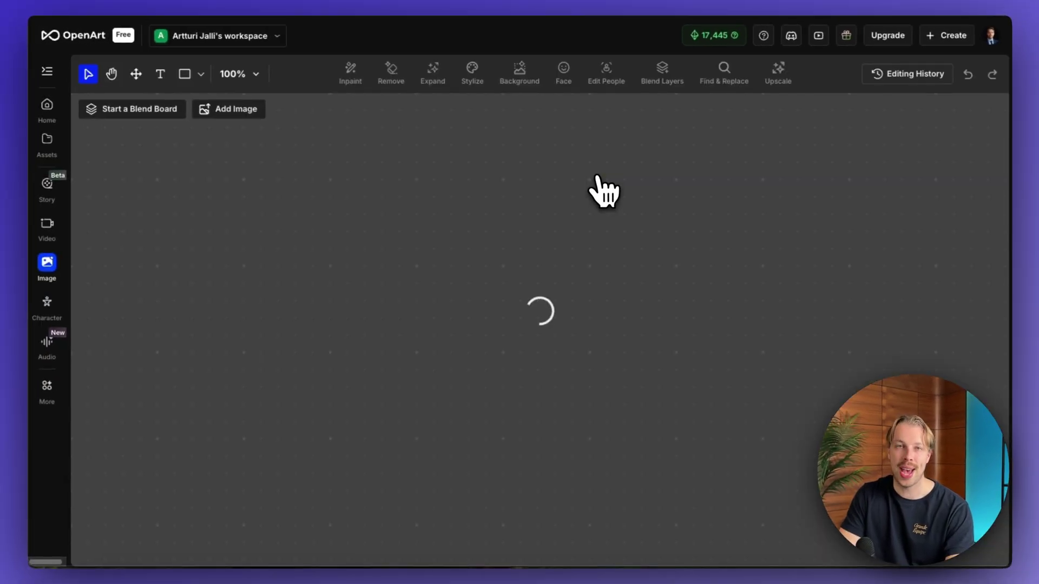
Extend the close-up's frame above and below the photo and generate the expansion.
{"action": "left_click", "coordinate": [433, 75]}
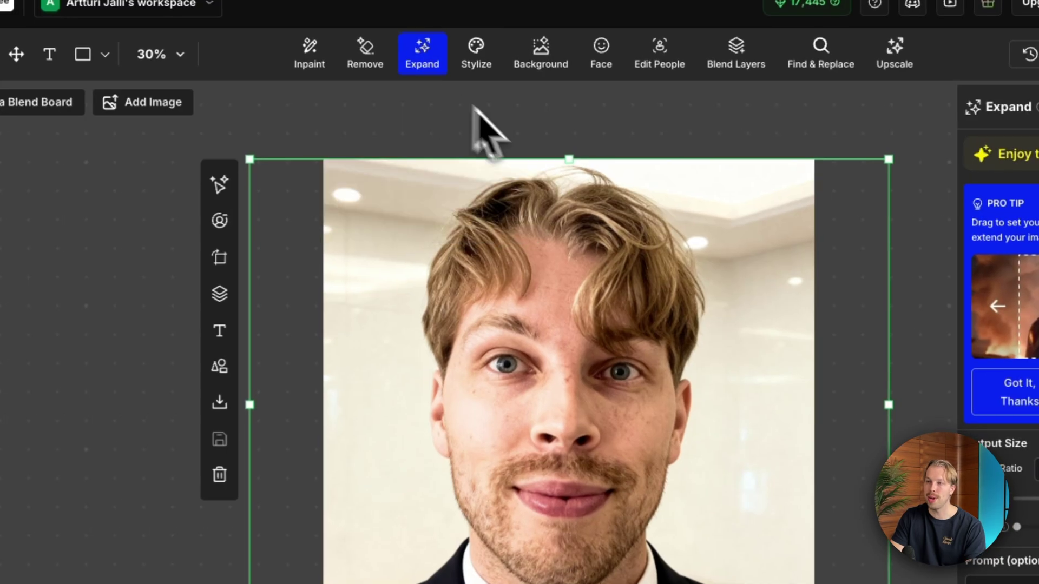
{"action": "left_click_drag", "start_coordinate": [570, 159], "coordinate": [580, 104]}
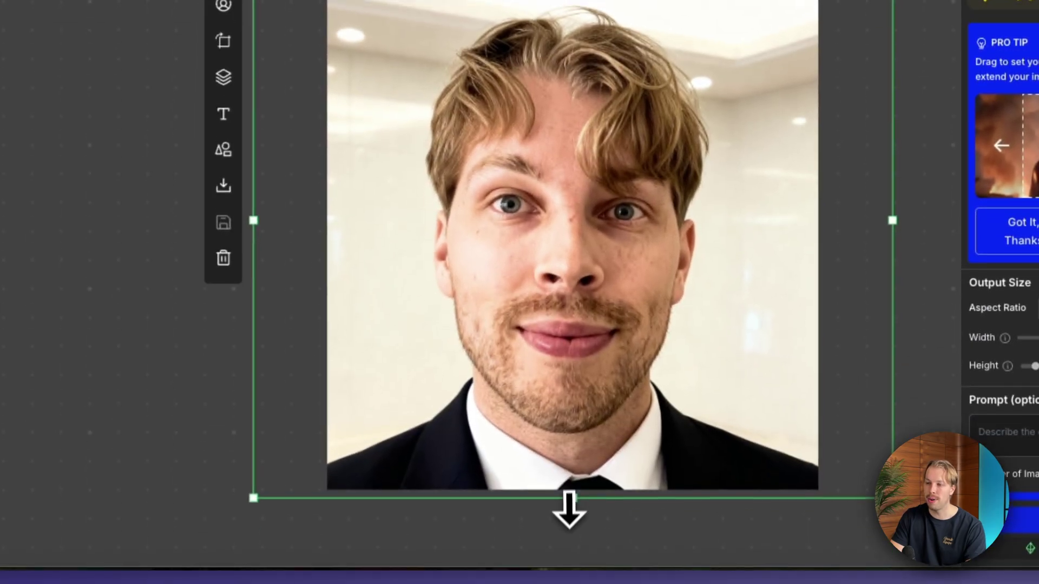
{"action": "left_click_drag", "start_coordinate": [569, 508], "coordinate": [565, 547]}
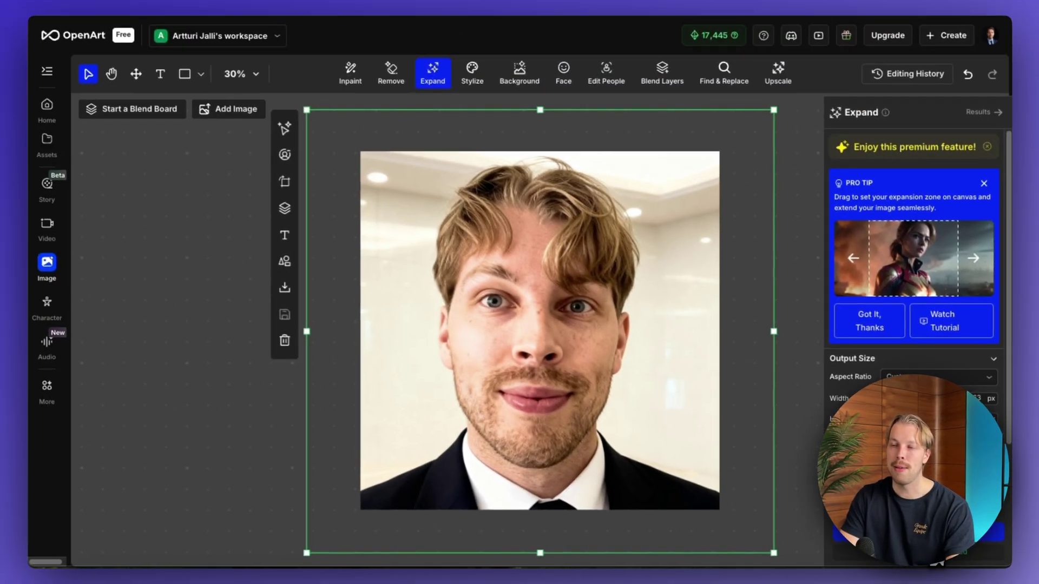
{"action": "left_click", "coordinate": [833, 518]}
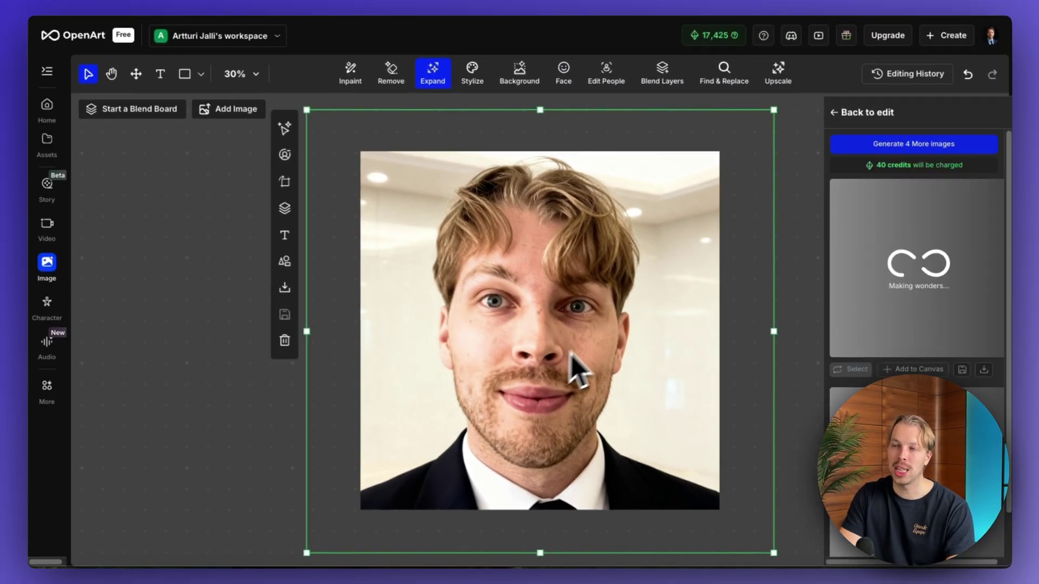
View the expanded 2663 × 2529 result full size, then return to image creation.
{"action": "left_click", "coordinate": [984, 298]}
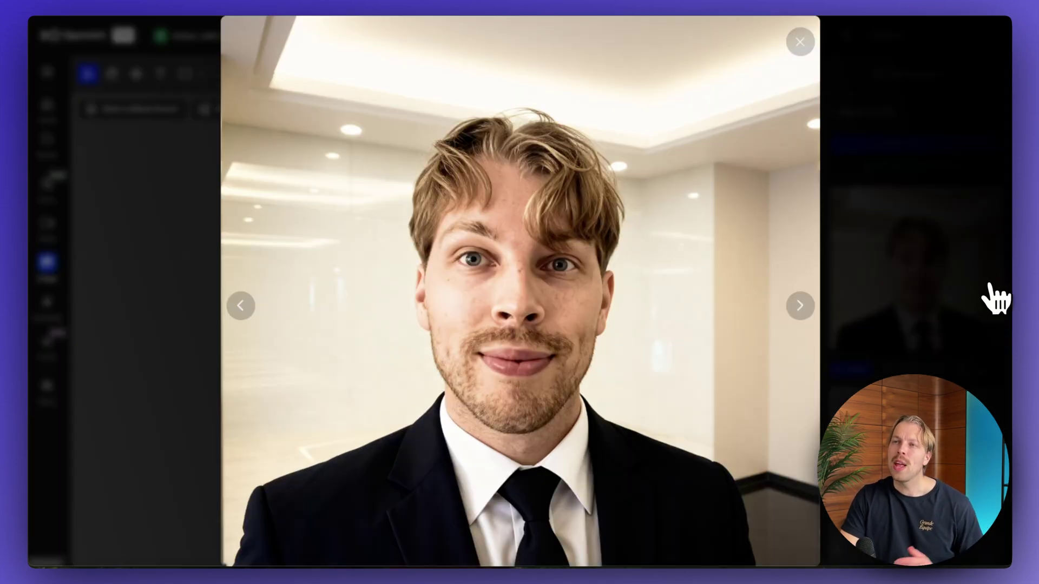
{"action": "left_click", "coordinate": [798, 48]}
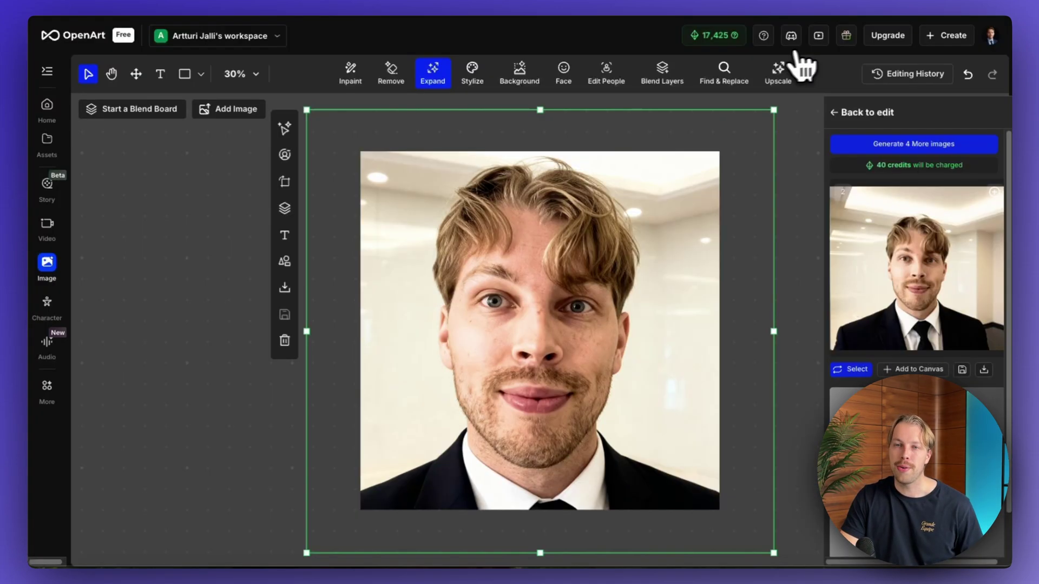
{"action": "left_click", "coordinate": [48, 273]}
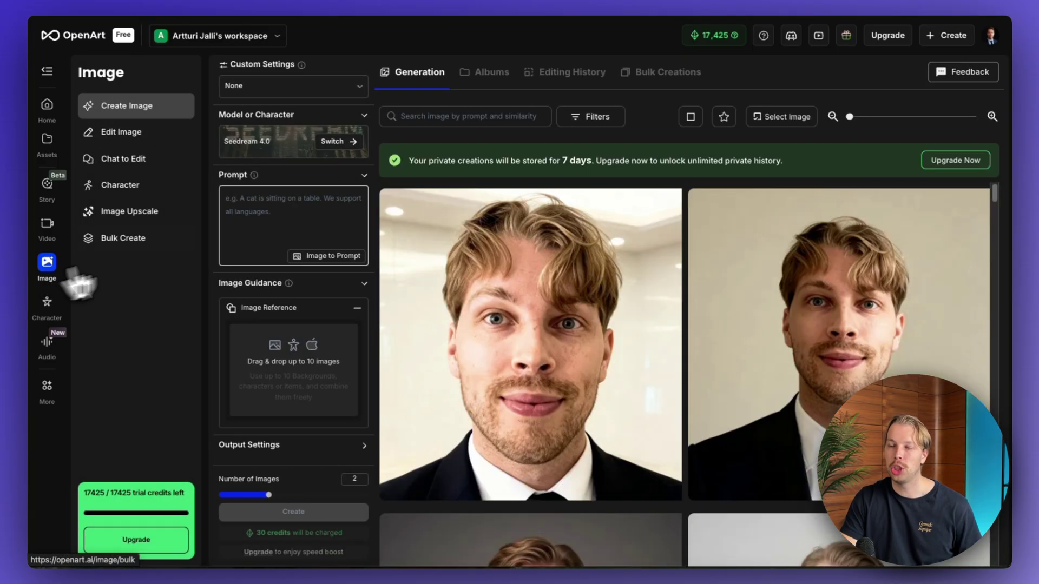
{"action": "scroll", "coordinate": [529, 311], "scroll_direction": "down", "scroll_amount": 4}
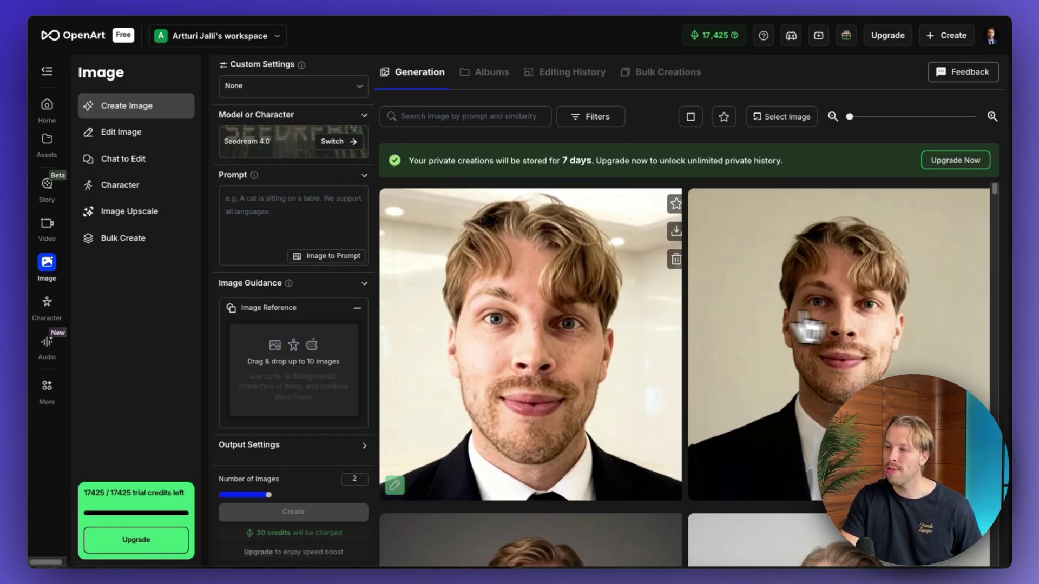
{"action": "left_click", "coordinate": [868, 328]}
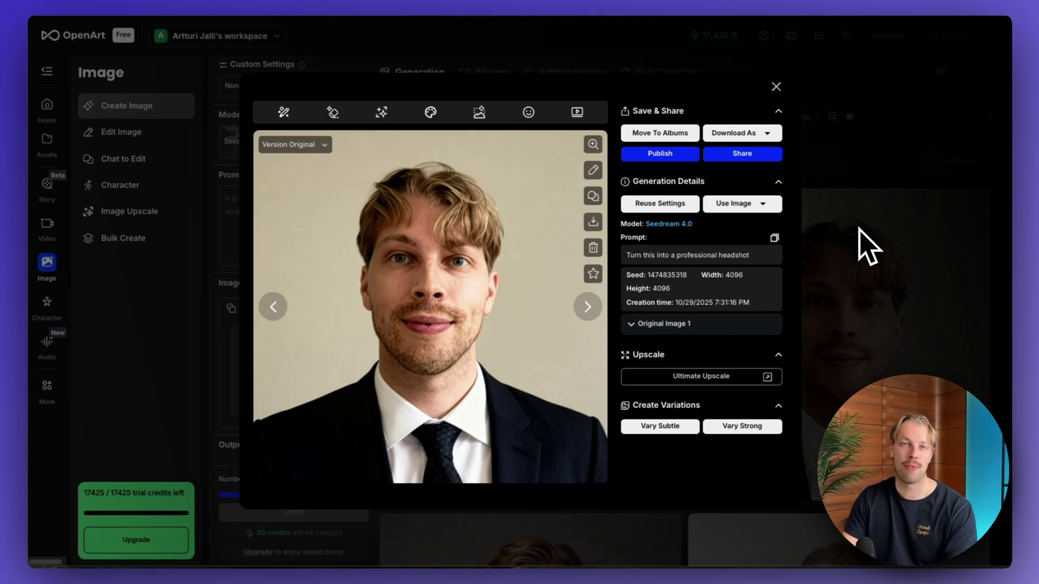
{"action": "left_click", "coordinate": [868, 246]}
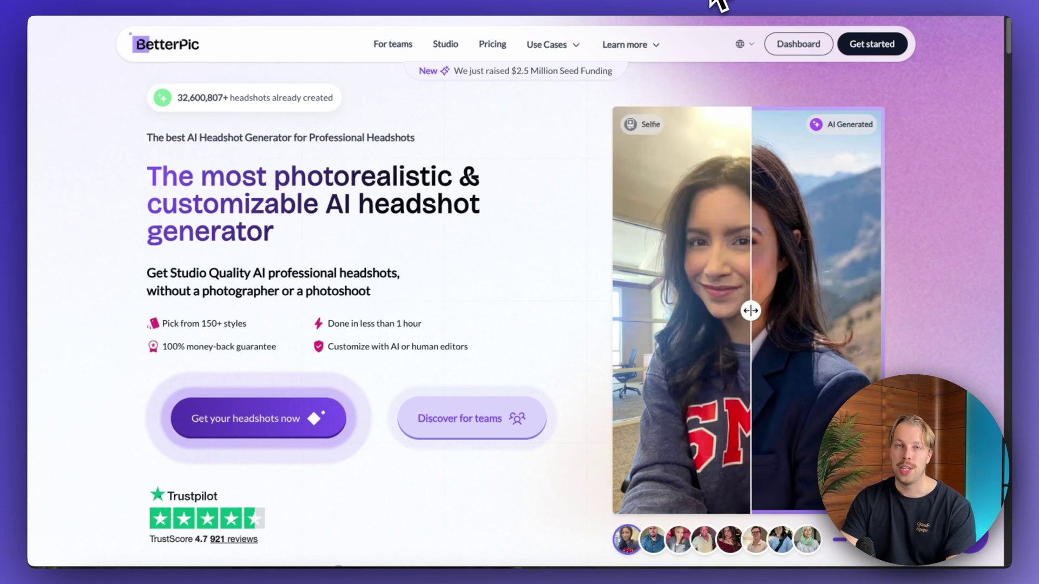
Slide the homepage before/after demo between the selfie and the business headshot, then start a new order.
{"action": "left_click_drag", "start_coordinate": [843, 311], "coordinate": [679, 324]}
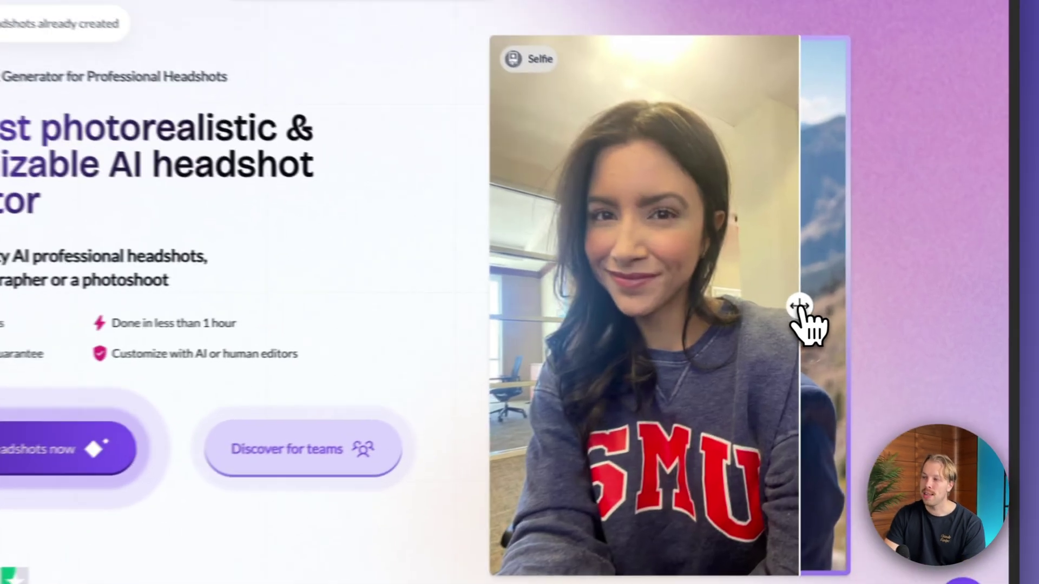
{"action": "left_click_drag", "start_coordinate": [565, 324], "coordinate": [734, 304]}
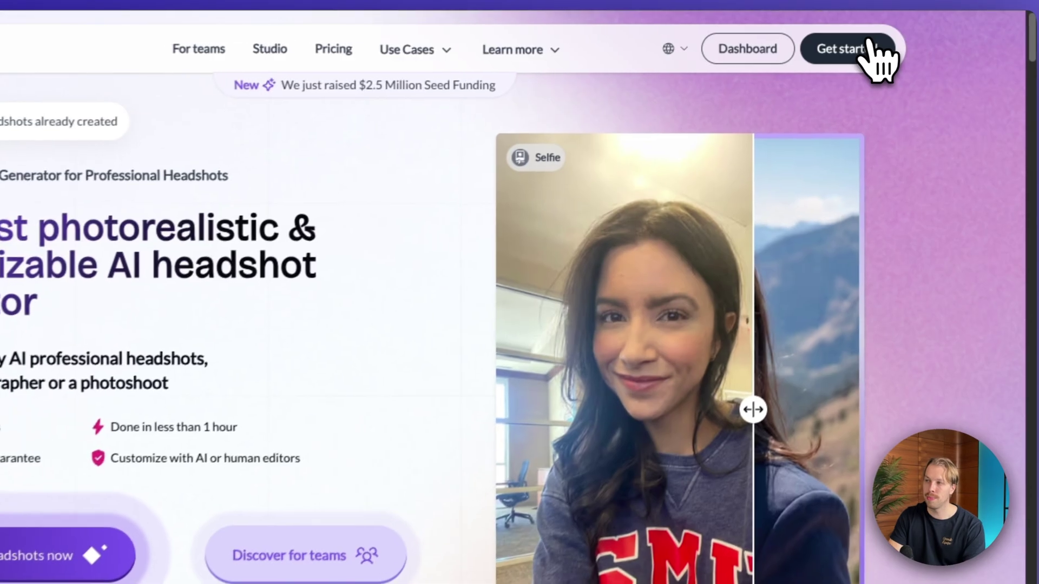
{"action": "left_click", "coordinate": [872, 44]}
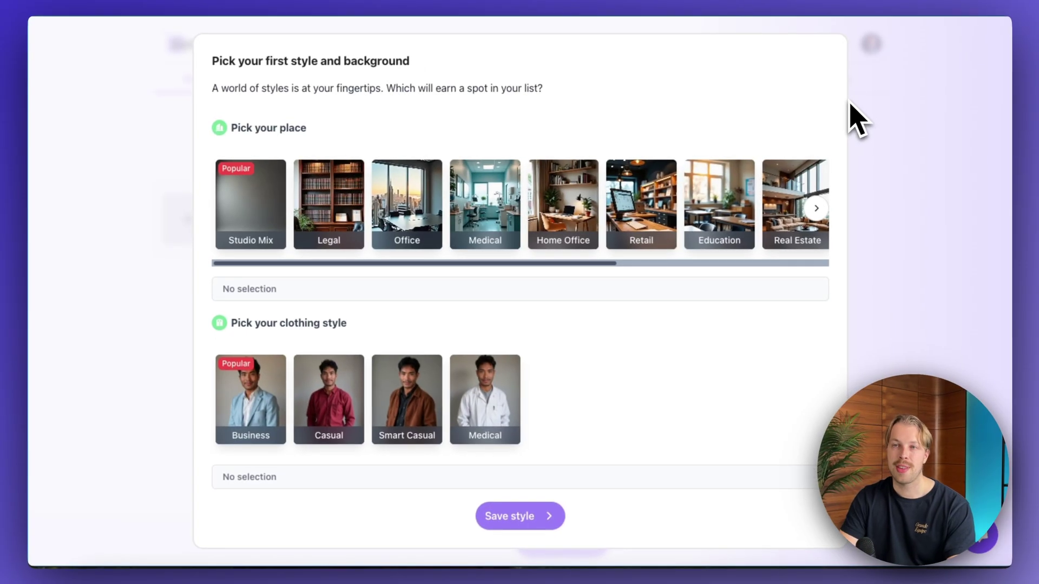
Create an Office style with Smart Casual clothing in Navy Blue and continue to Upload Photos.
{"action": "left_click", "coordinate": [400, 215]}
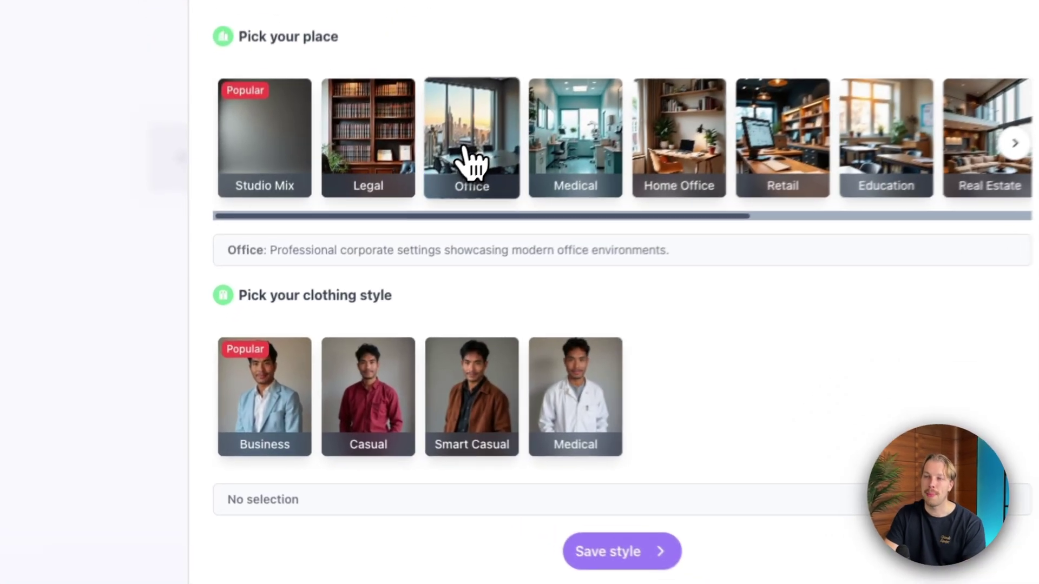
{"action": "left_click", "coordinate": [466, 157]}
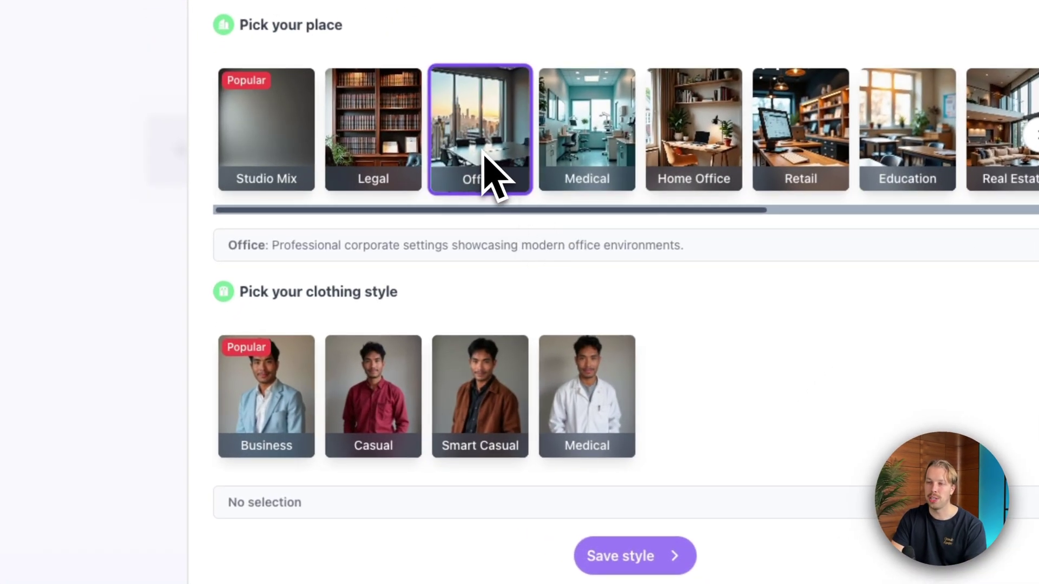
{"action": "left_click", "coordinate": [496, 411]}
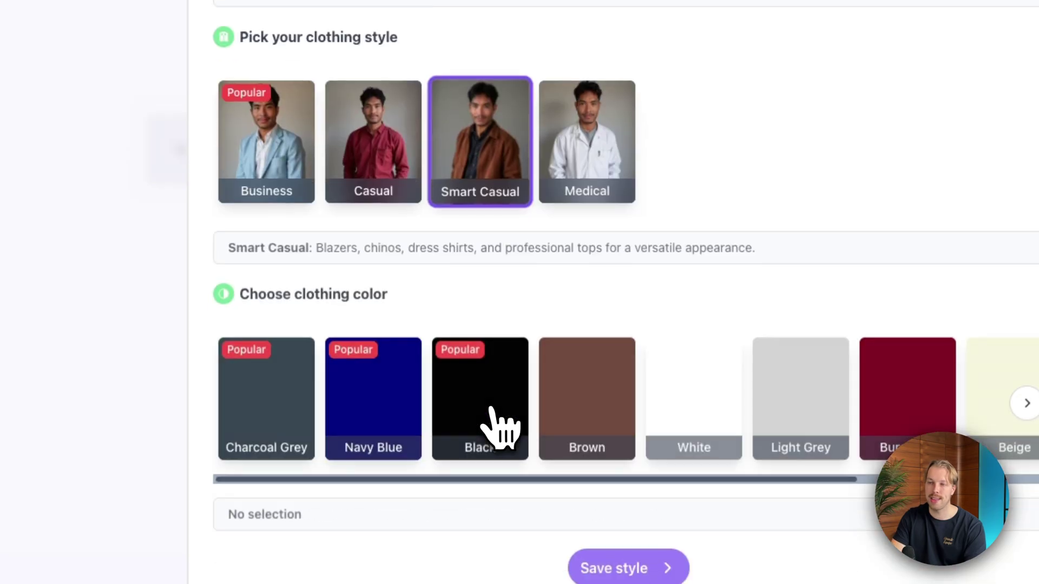
{"action": "left_click", "coordinate": [371, 418]}
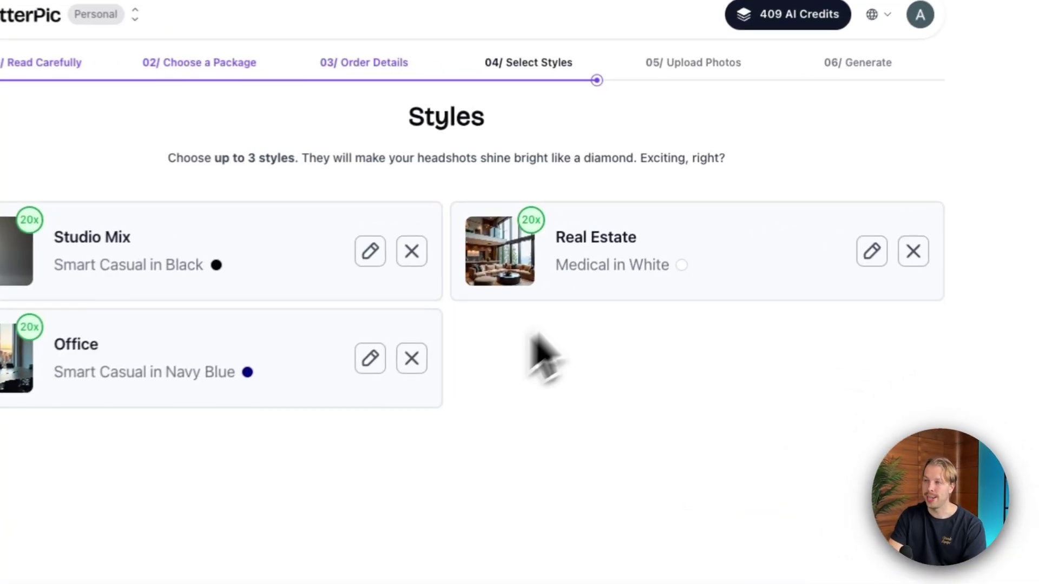
{"action": "left_click", "coordinate": [552, 539]}
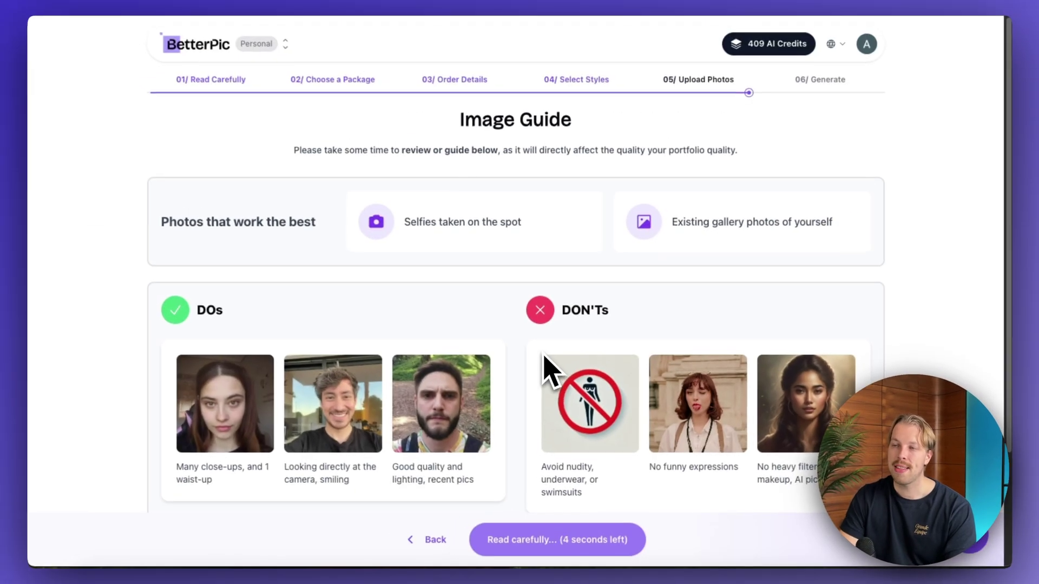
Read the Image Guide, then drop in the selfies, getting 8/8 approved at 85% average quality.
{"action": "scroll", "coordinate": [547, 352], "scroll_direction": "down", "scroll_amount": 3}
{"action": "scroll", "coordinate": [566, 340], "scroll_direction": "up", "scroll_amount": 3}
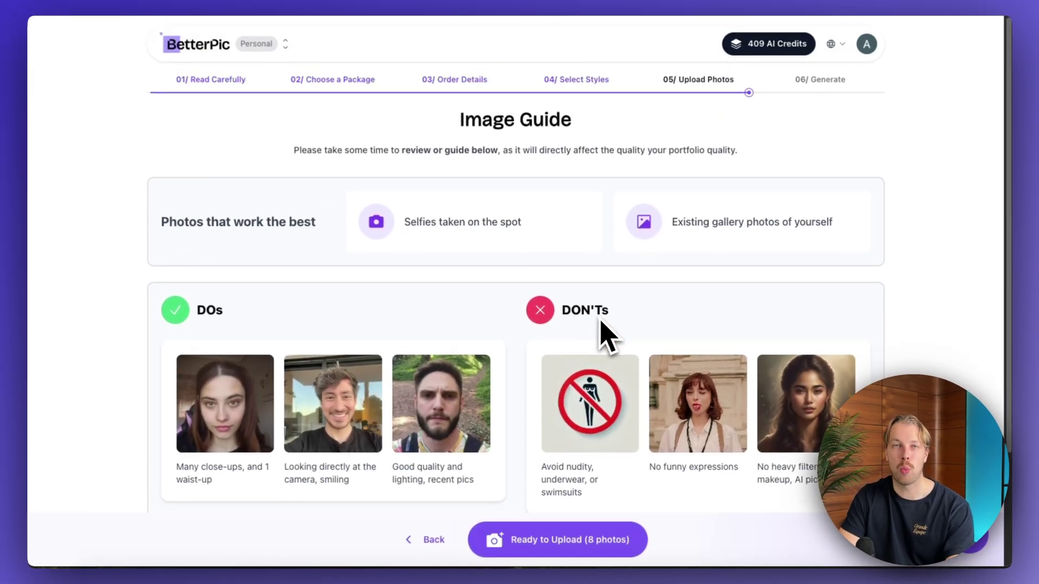
{"action": "scroll", "coordinate": [601, 334], "scroll_direction": "down", "scroll_amount": 1}
{"action": "scroll", "coordinate": [600, 330], "scroll_direction": "up", "scroll_amount": 1}
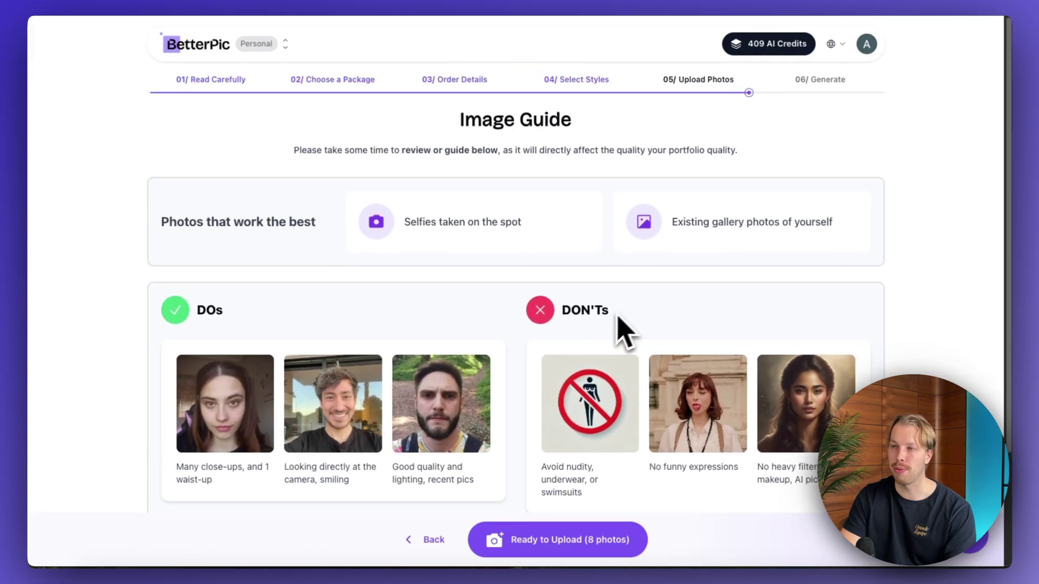
{"action": "scroll", "coordinate": [572, 228], "scroll_direction": "down", "scroll_amount": 1}
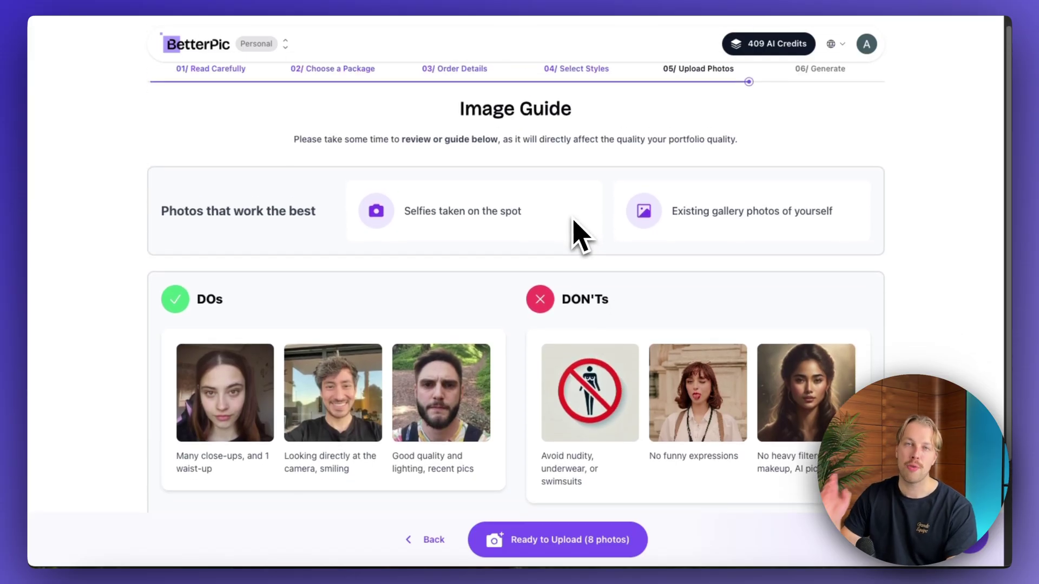
{"action": "scroll", "coordinate": [578, 230], "scroll_direction": "down", "scroll_amount": 4}
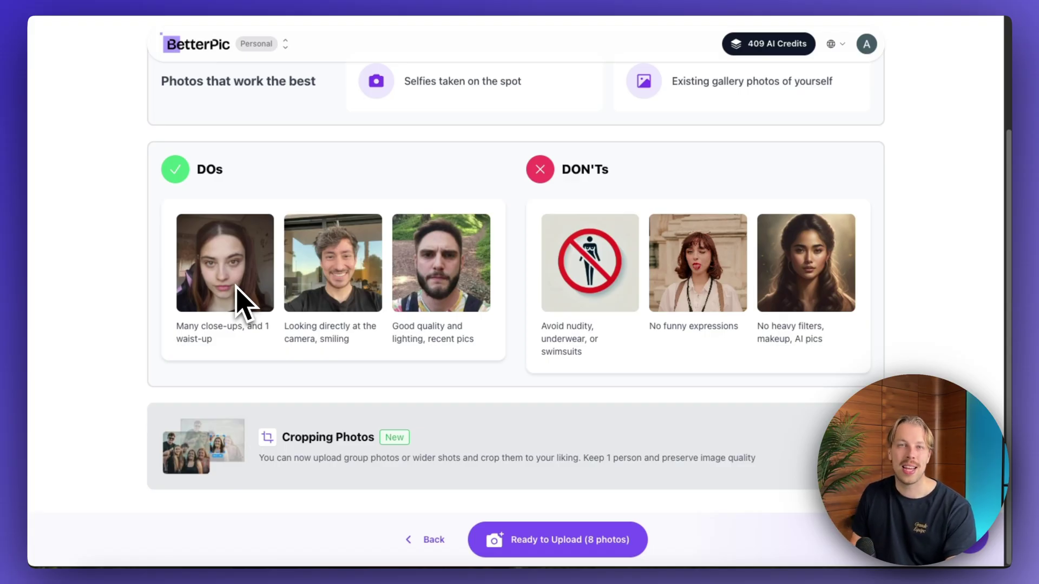
{"action": "scroll", "coordinate": [239, 285], "scroll_direction": "up", "scroll_amount": 3}
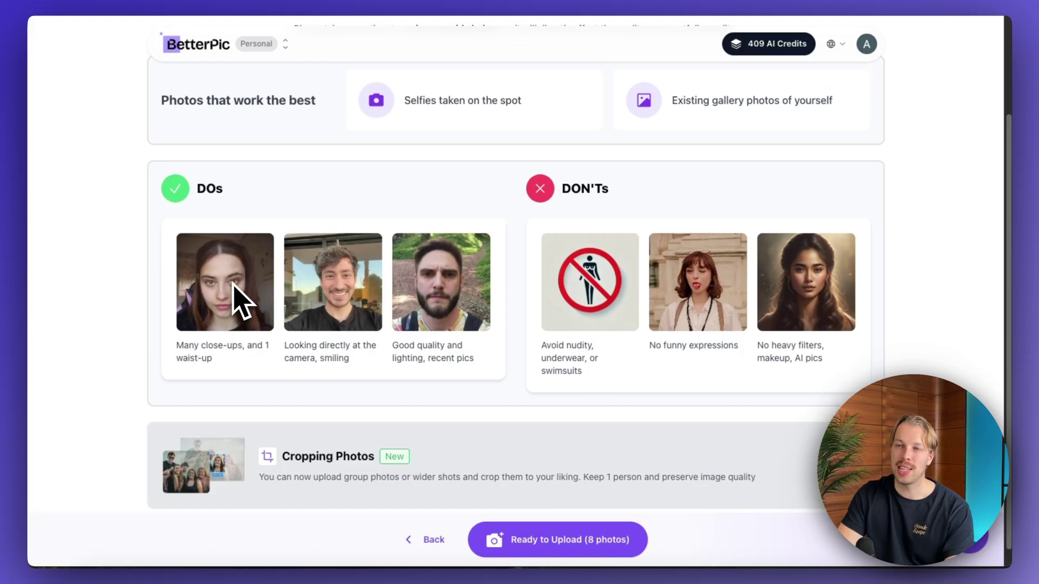
{"action": "scroll", "coordinate": [318, 307], "scroll_direction": "down", "scroll_amount": 3}
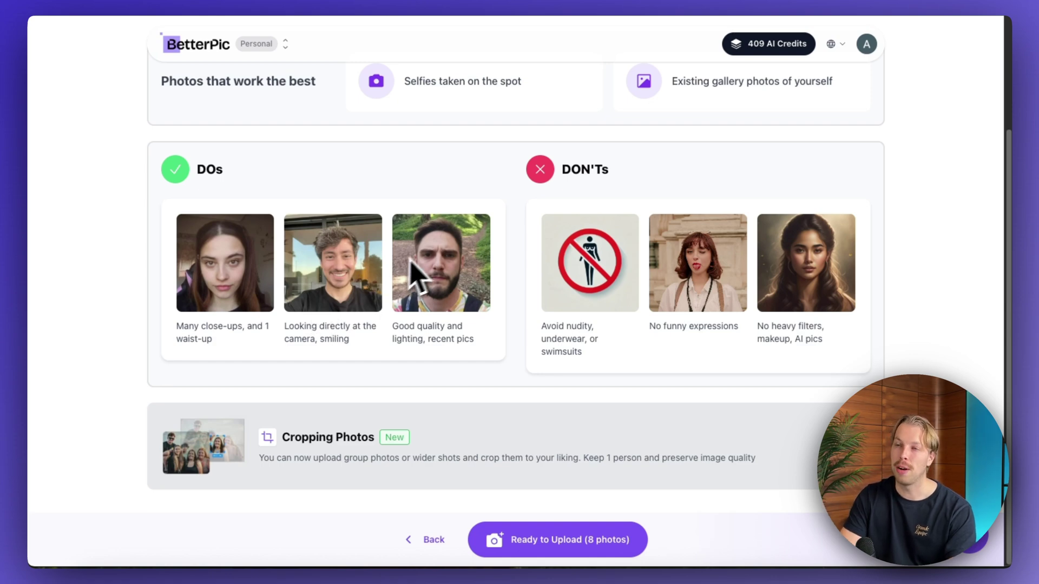
{"action": "scroll", "coordinate": [427, 234], "scroll_direction": "up", "scroll_amount": 3}
{"action": "scroll", "coordinate": [429, 233], "scroll_direction": "down", "scroll_amount": 3}
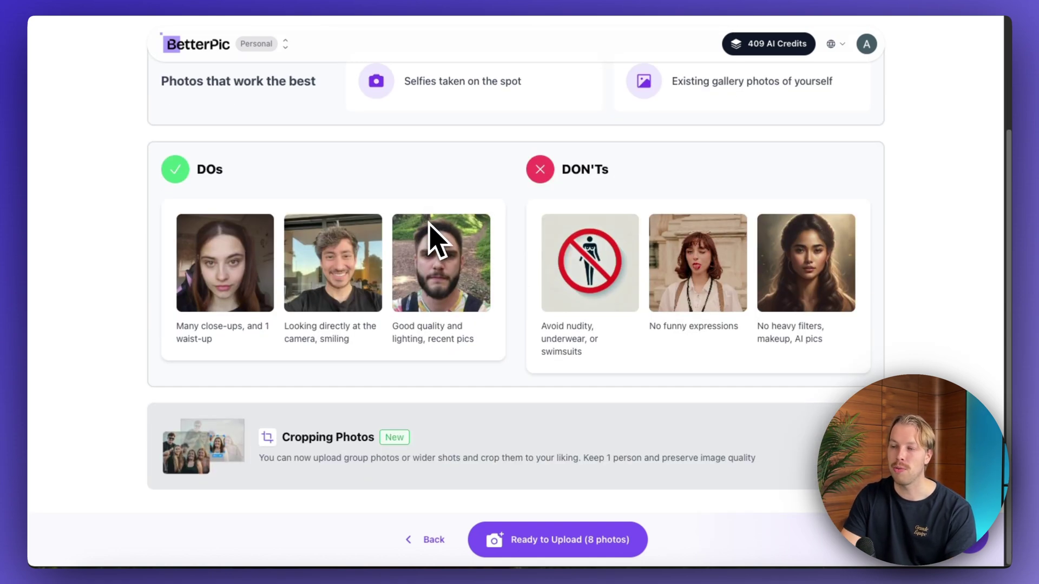
{"action": "left_click_drag", "start_coordinate": [560, 211], "coordinate": [352, 154]}
Delete the discarded photos, including the brown-shirt, suit and grass selfies.
{"action": "left_click", "coordinate": [345, 148]}
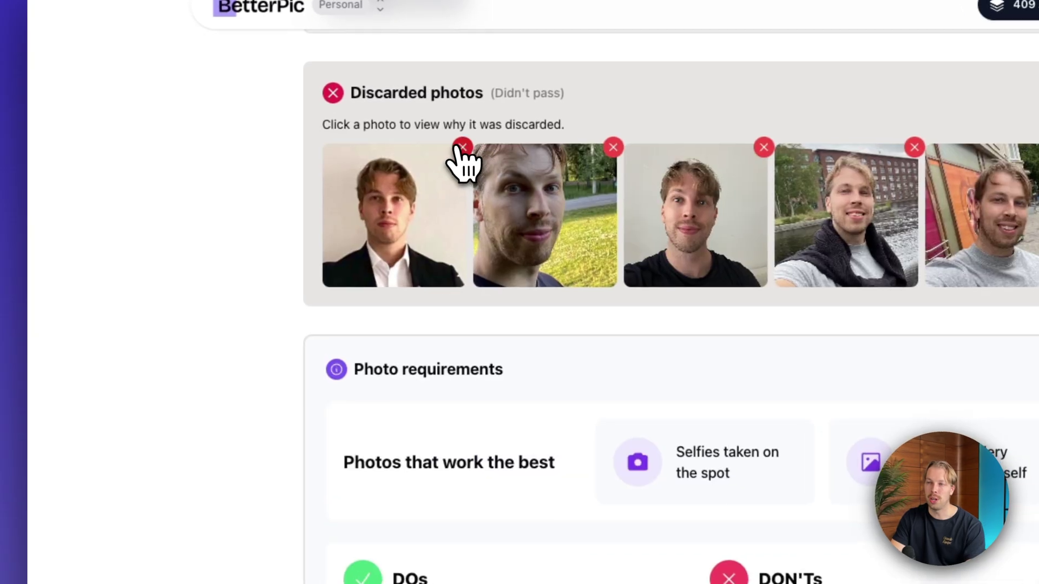
{"action": "left_click", "coordinate": [461, 149]}
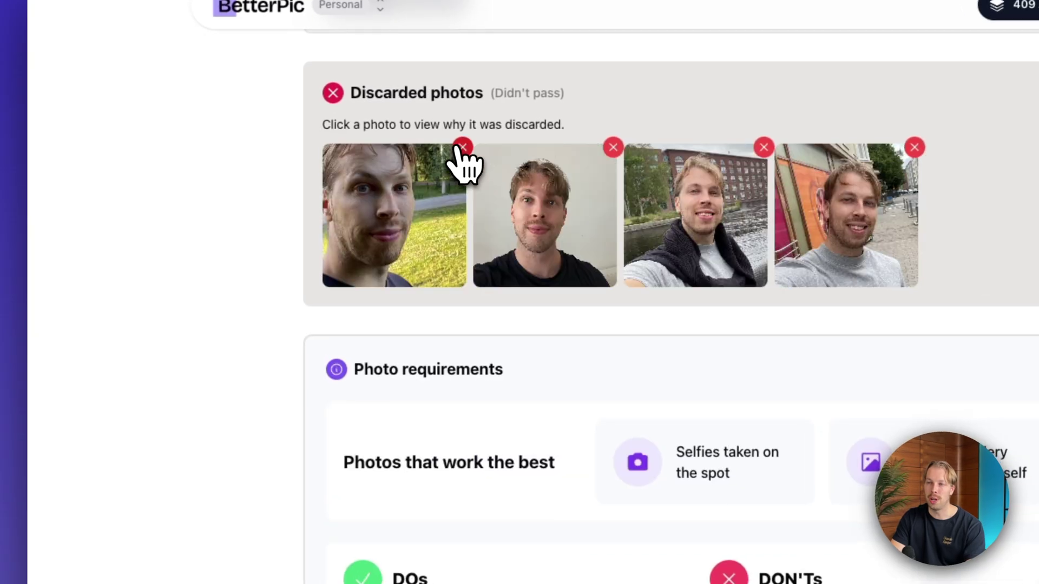
{"action": "left_click", "coordinate": [462, 148]}
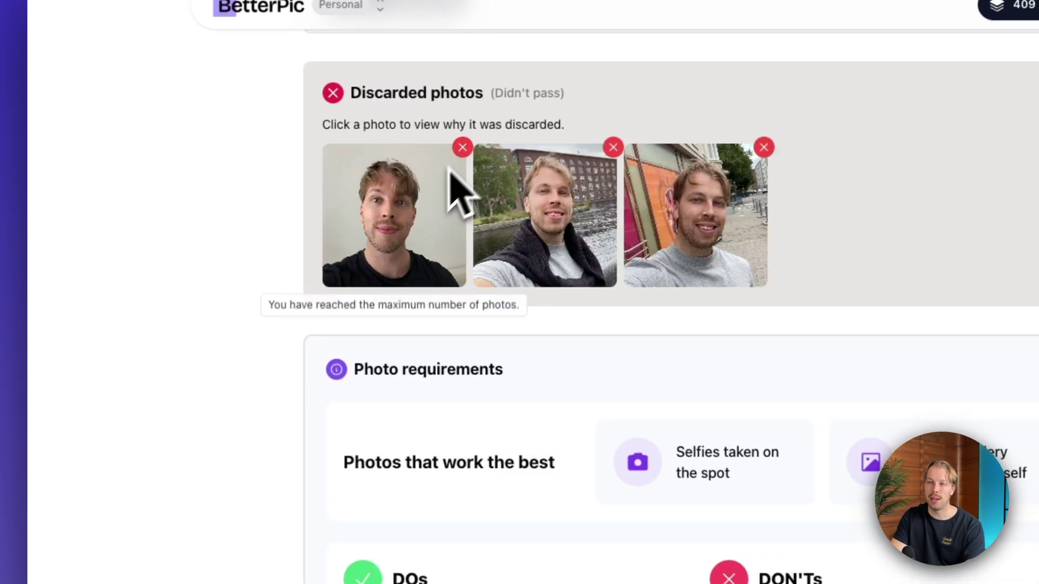
{"action": "left_click", "coordinate": [463, 148]}
{"action": "left_click", "coordinate": [462, 148]}
Review the photo requirements and generate headshots from the 8 approved photos.
{"action": "scroll", "coordinate": [465, 155], "scroll_direction": "down", "scroll_amount": 5}
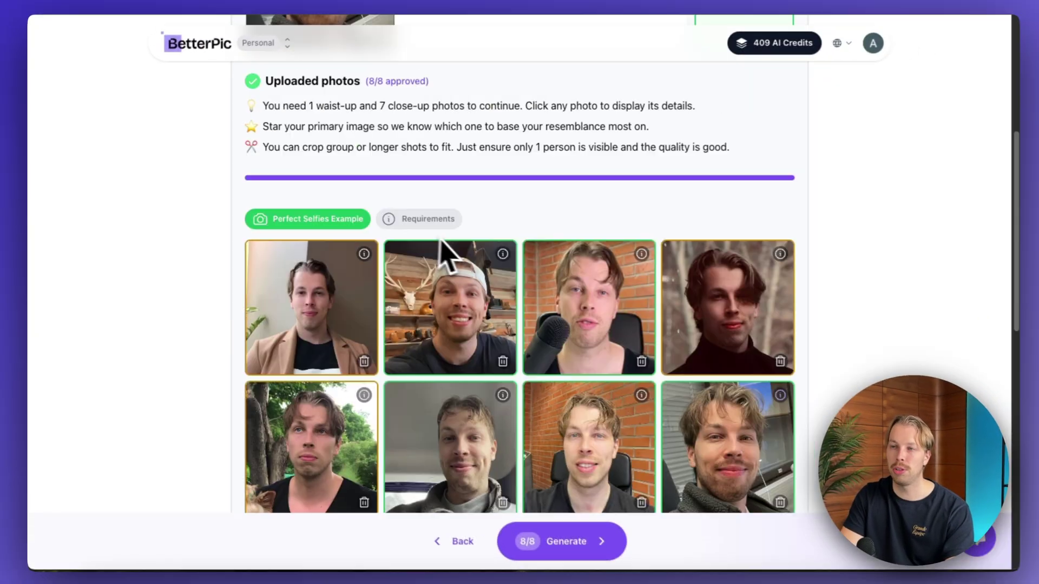
{"action": "scroll", "coordinate": [524, 271], "scroll_direction": "down", "scroll_amount": 2}
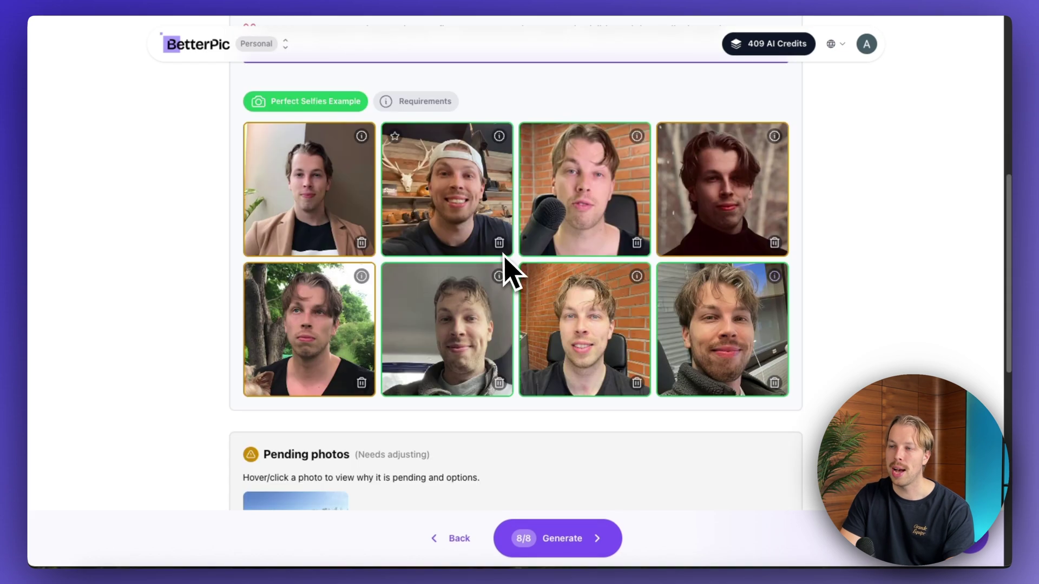
{"action": "scroll", "coordinate": [516, 253], "scroll_direction": "down", "scroll_amount": 3}
{"action": "scroll", "coordinate": [515, 259], "scroll_direction": "up", "scroll_amount": 4}
{"action": "scroll", "coordinate": [461, 214], "scroll_direction": "down", "scroll_amount": 10}
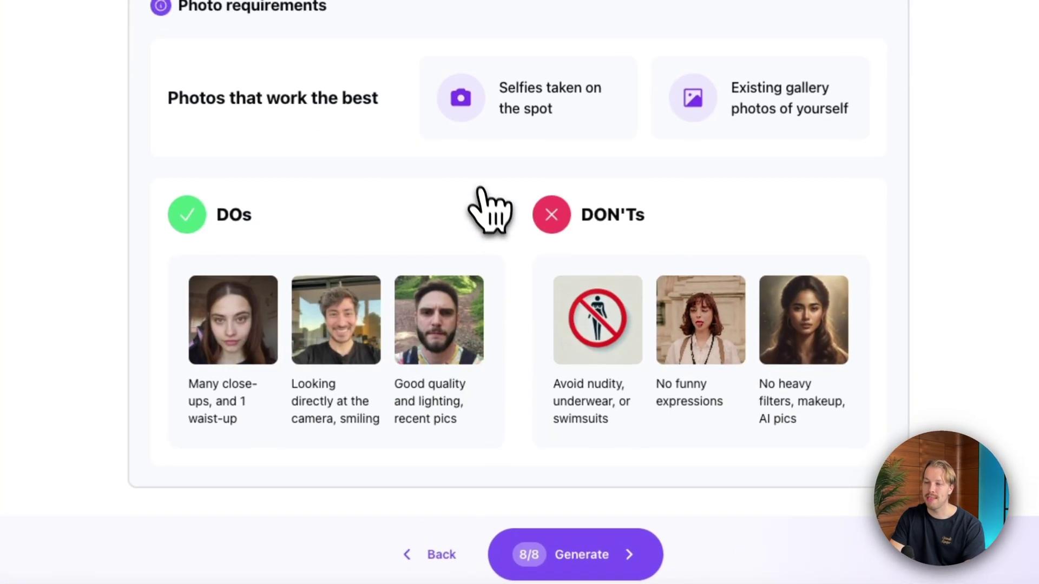
{"action": "left_click", "coordinate": [584, 557]}
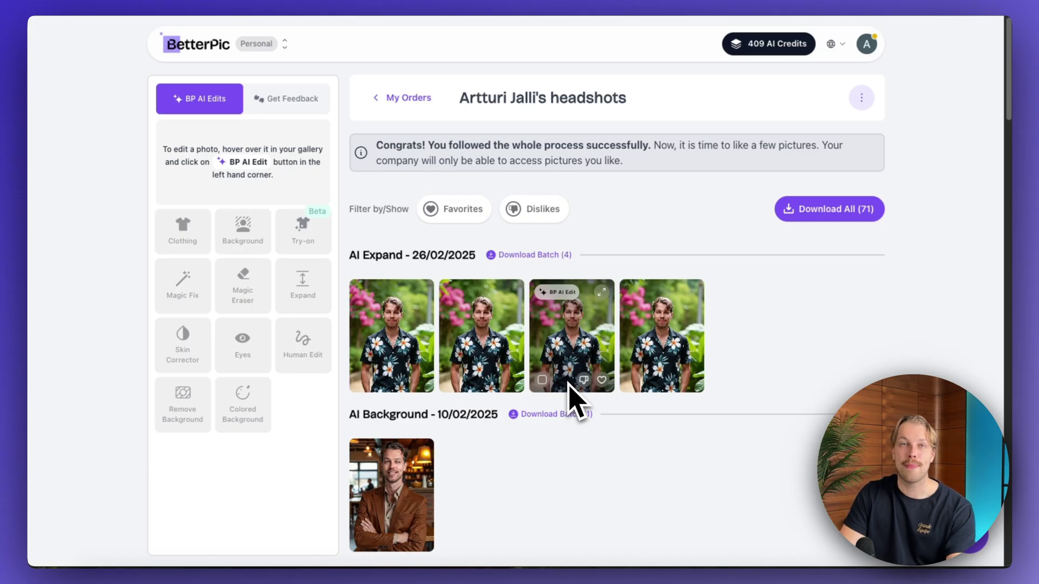
Scroll past the AI Clothing and AI Eyes batches down to the 23 original photos.
{"action": "scroll", "coordinate": [575, 400], "scroll_direction": "down", "scroll_amount": 15}
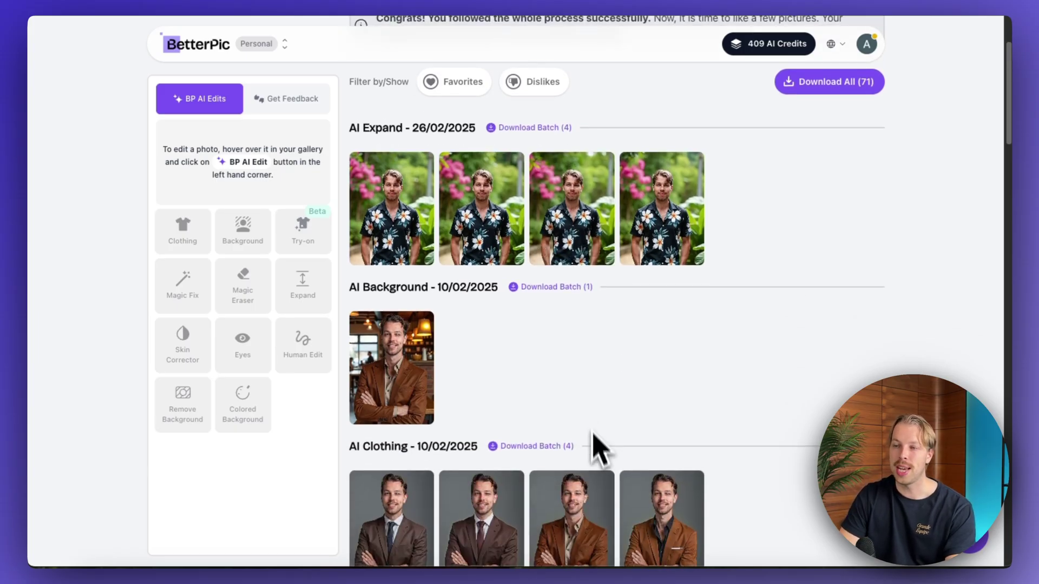
{"action": "scroll", "coordinate": [608, 462], "scroll_direction": "down", "scroll_amount": 8}
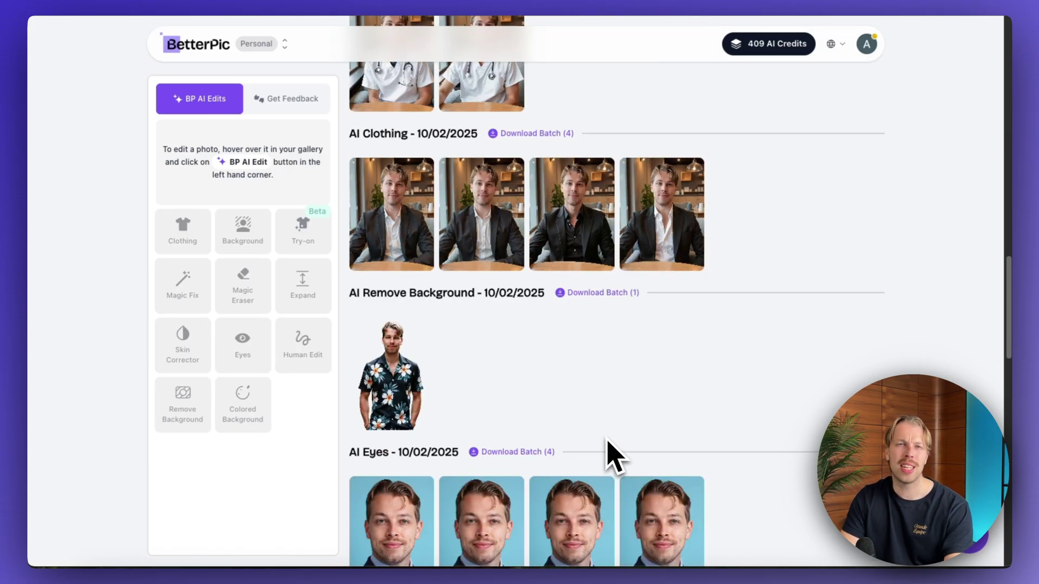
{"action": "scroll", "coordinate": [628, 421], "scroll_direction": "up", "scroll_amount": 8}
{"action": "mouse_move", "coordinate": [652, 394]}
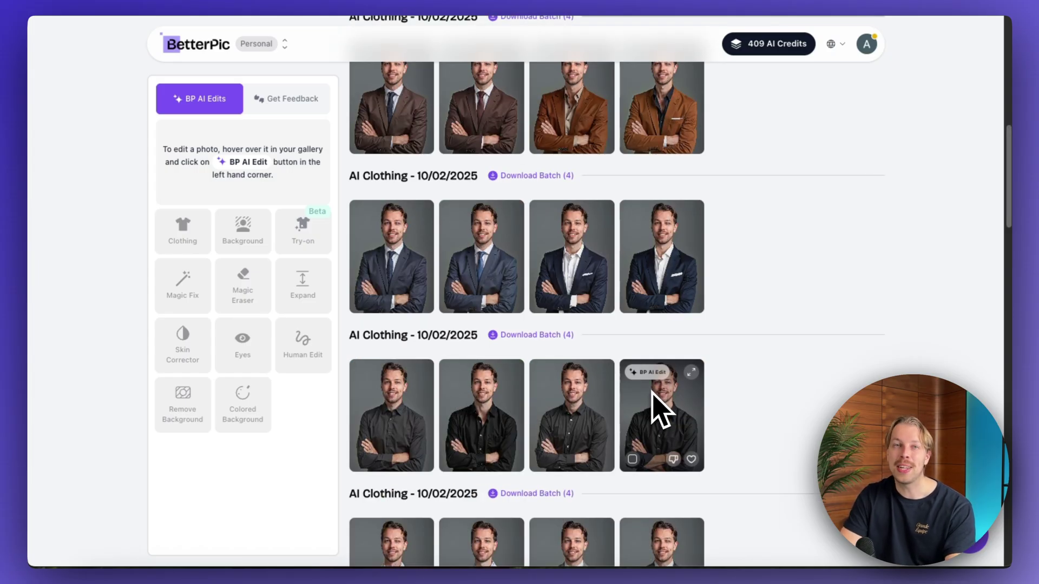
{"action": "scroll", "coordinate": [652, 405], "scroll_direction": "down", "scroll_amount": 10}
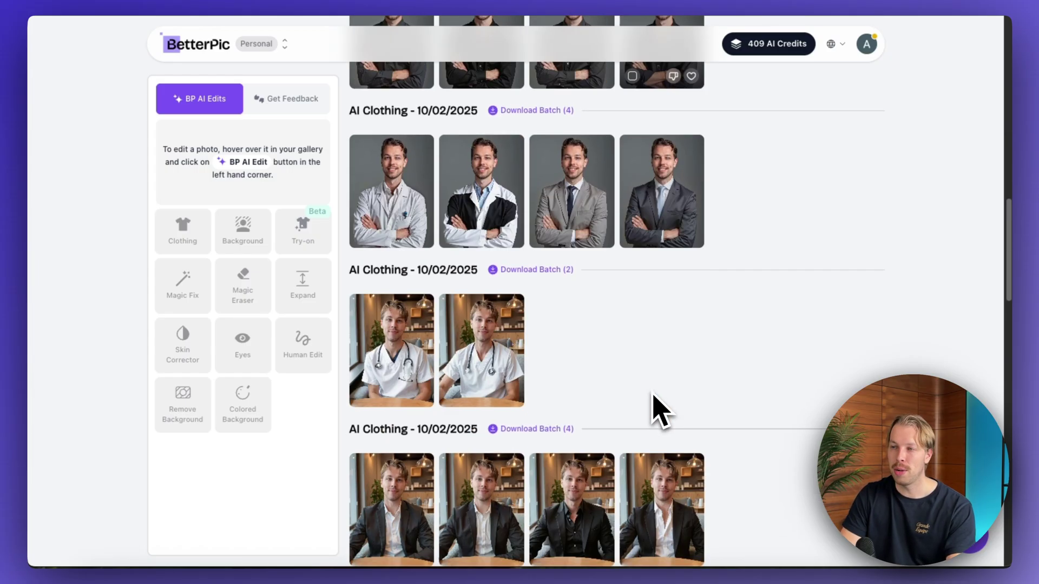
{"action": "scroll", "coordinate": [657, 419], "scroll_direction": "down", "scroll_amount": 10}
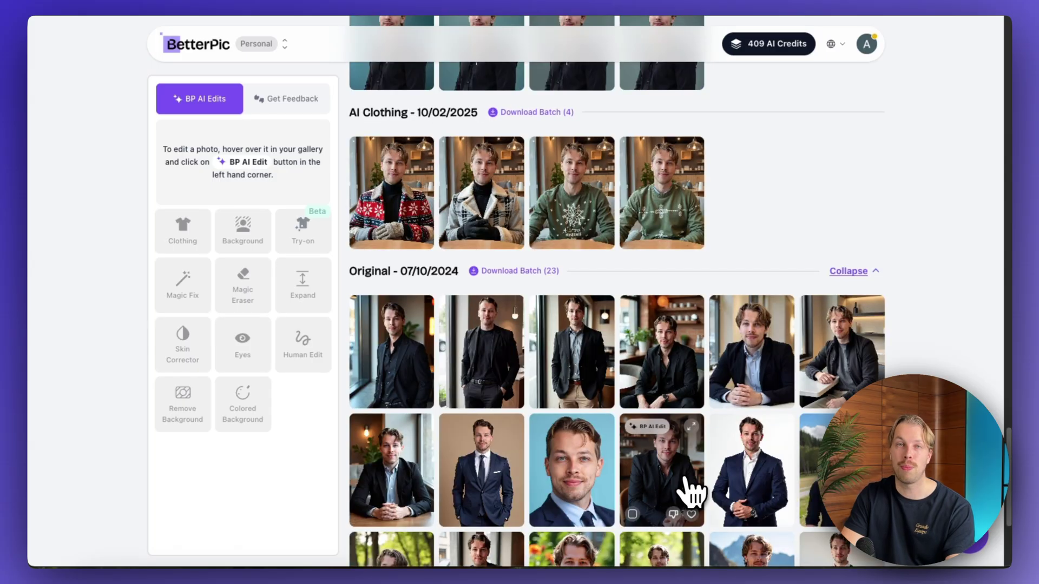
{"action": "scroll", "coordinate": [693, 492], "scroll_direction": "down", "scroll_amount": 4}
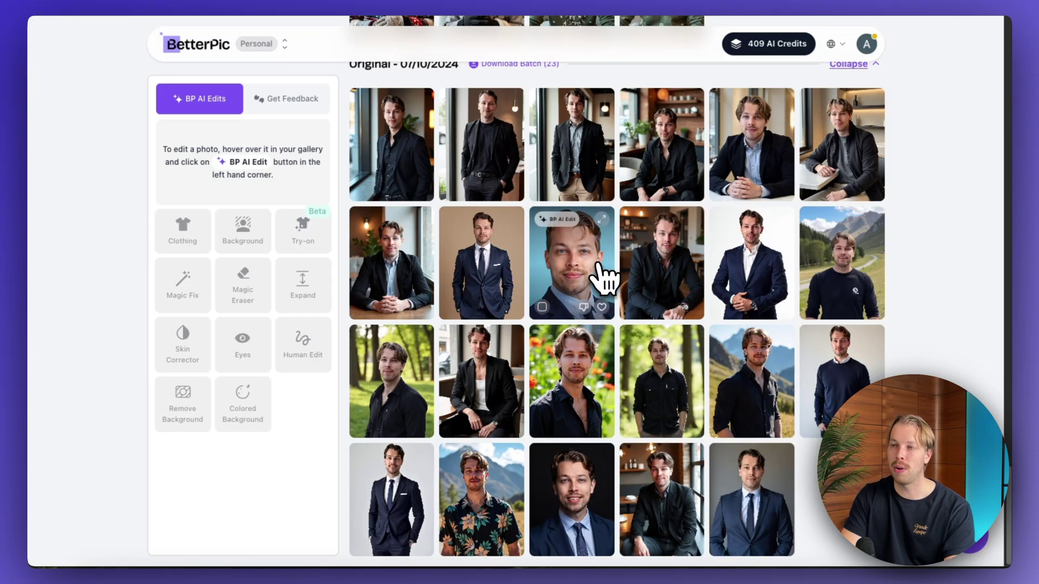
View the Original photos full-size and cycle through them back to the first one.
{"action": "left_click", "coordinate": [649, 269]}
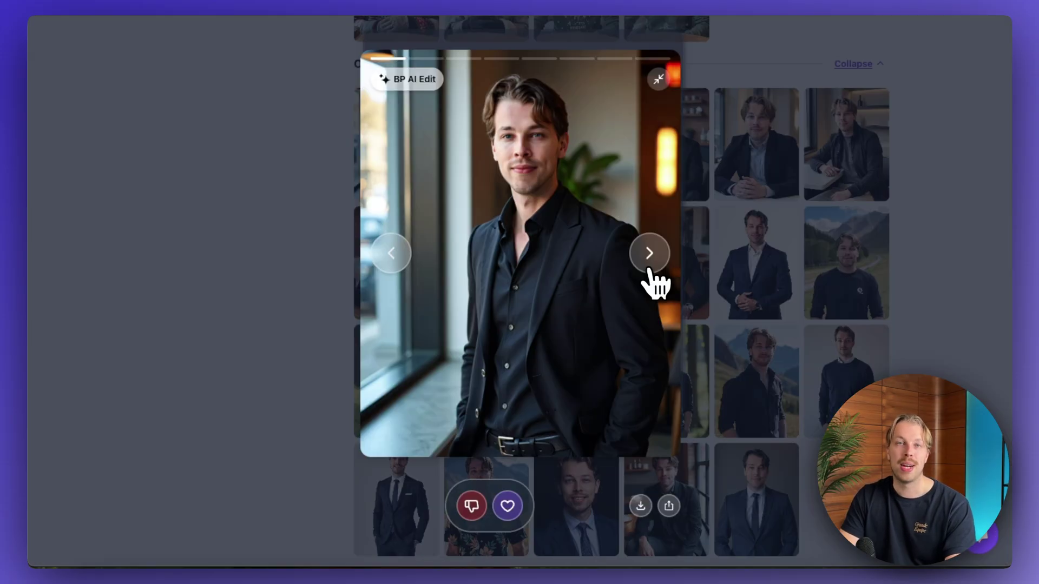
{"action": "left_click", "coordinate": [649, 268]}
{"action": "left_click", "coordinate": [649, 268]}
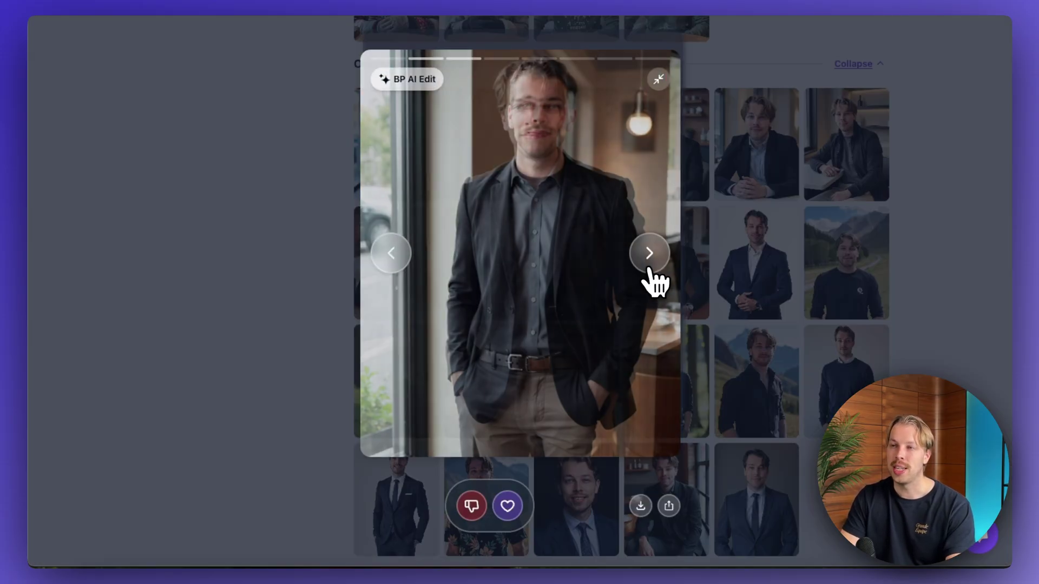
{"action": "left_click", "coordinate": [649, 269]}
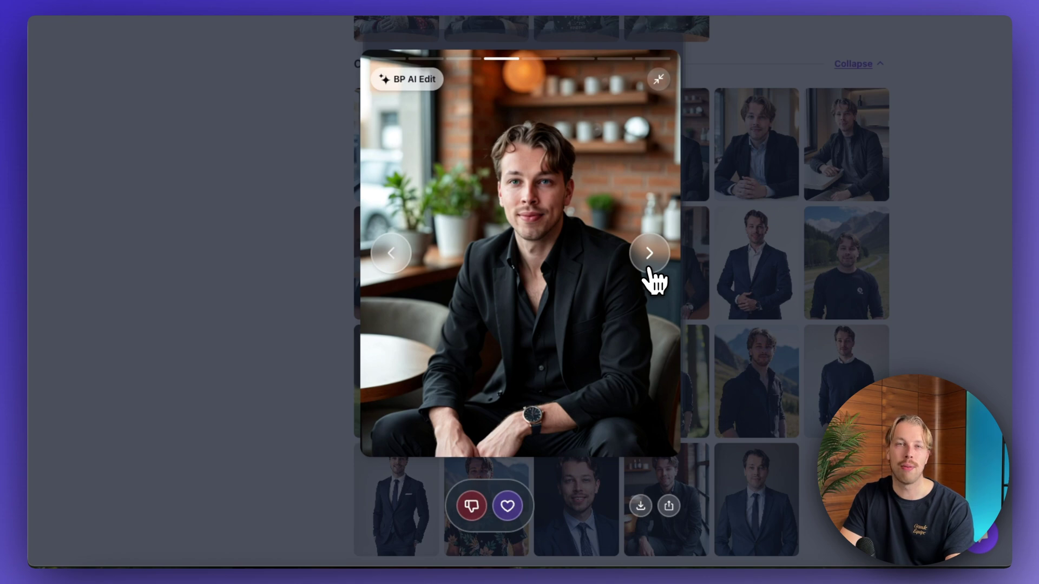
{"action": "left_click", "coordinate": [649, 269]}
{"action": "left_click", "coordinate": [650, 269]}
{"action": "left_click", "coordinate": [649, 269]}
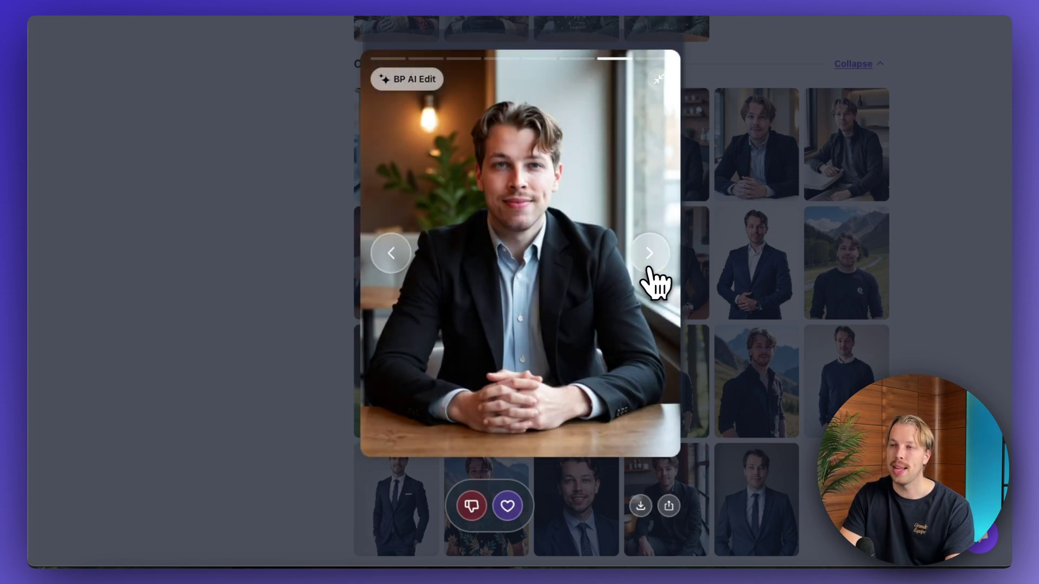
{"action": "left_click", "coordinate": [650, 269]}
{"action": "left_click", "coordinate": [649, 269]}
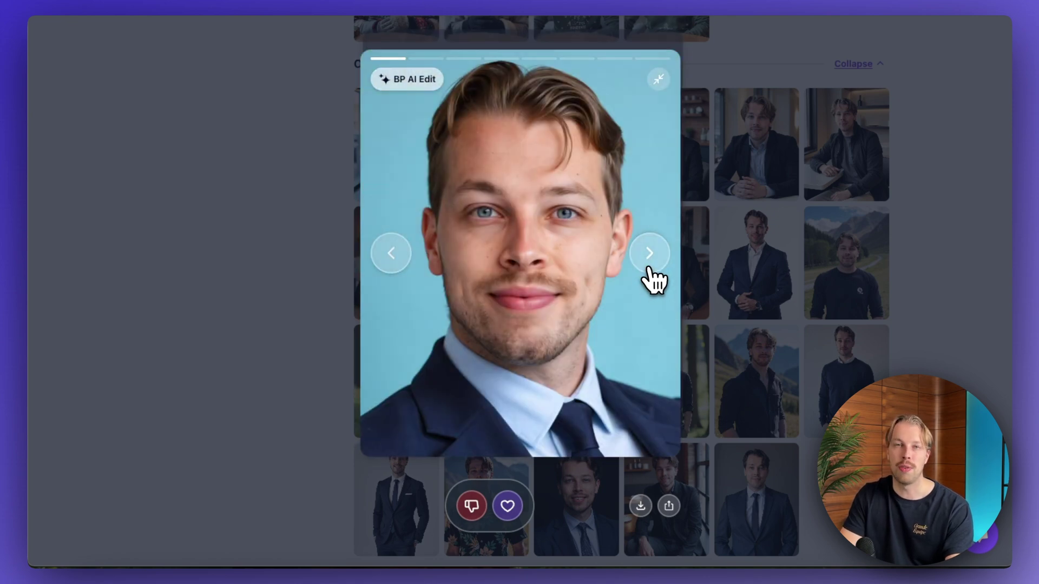
Browse to the seated café photo in the black blazer and open it in BP AI Edit.
{"action": "left_click", "coordinate": [652, 273]}
{"action": "left_click", "coordinate": [651, 271]}
{"action": "left_click", "coordinate": [650, 271]}
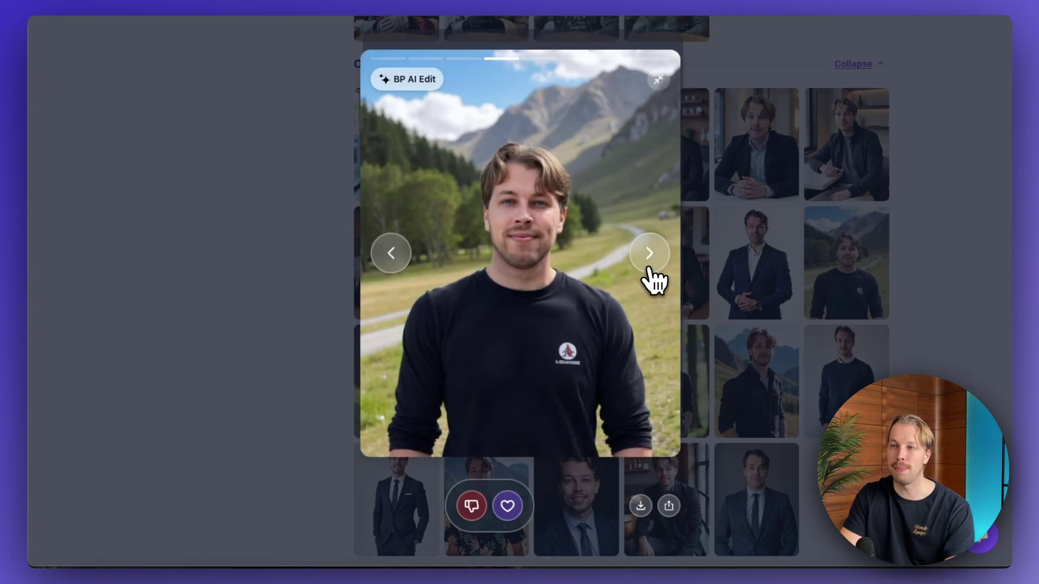
{"action": "left_click", "coordinate": [651, 272]}
{"action": "left_click", "coordinate": [652, 273]}
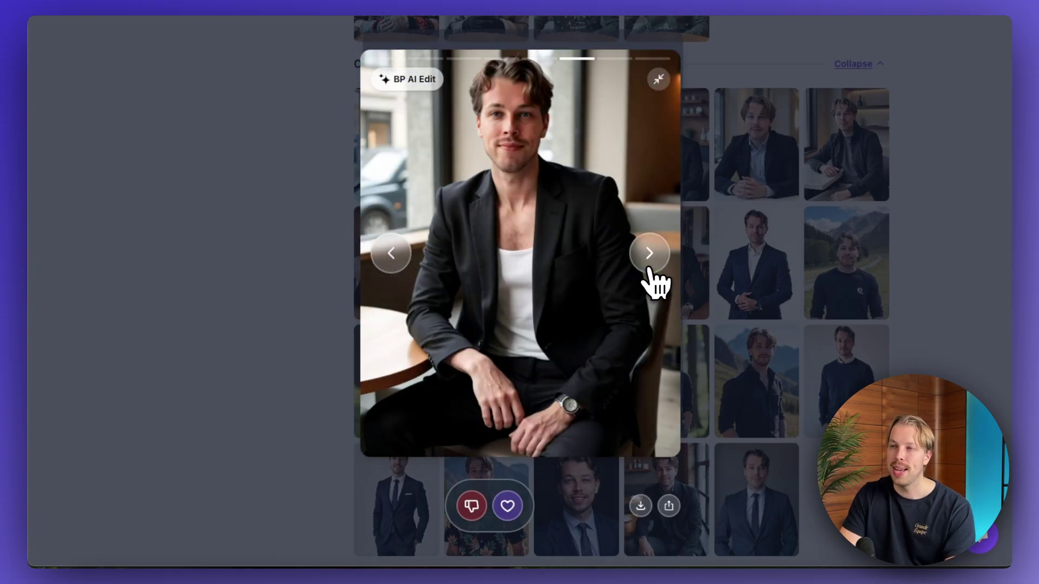
{"action": "left_click", "coordinate": [651, 270]}
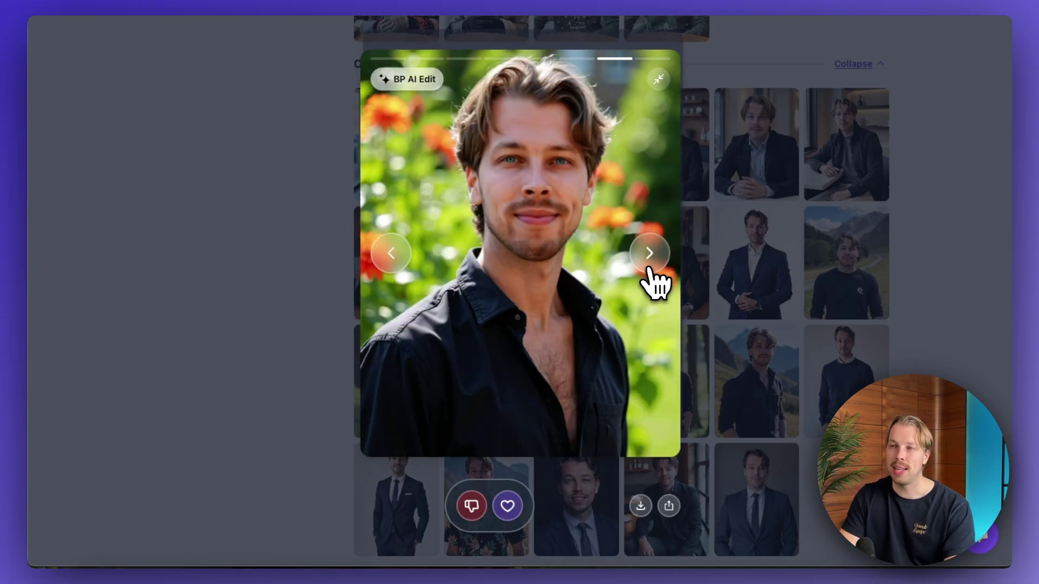
{"action": "left_click", "coordinate": [394, 271]}
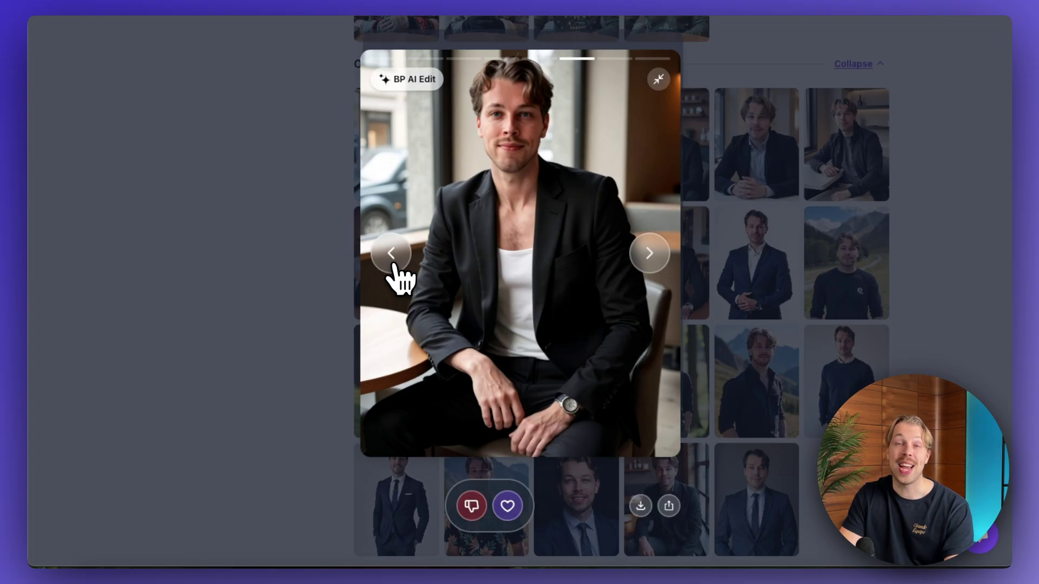
{"action": "left_click", "coordinate": [425, 91]}
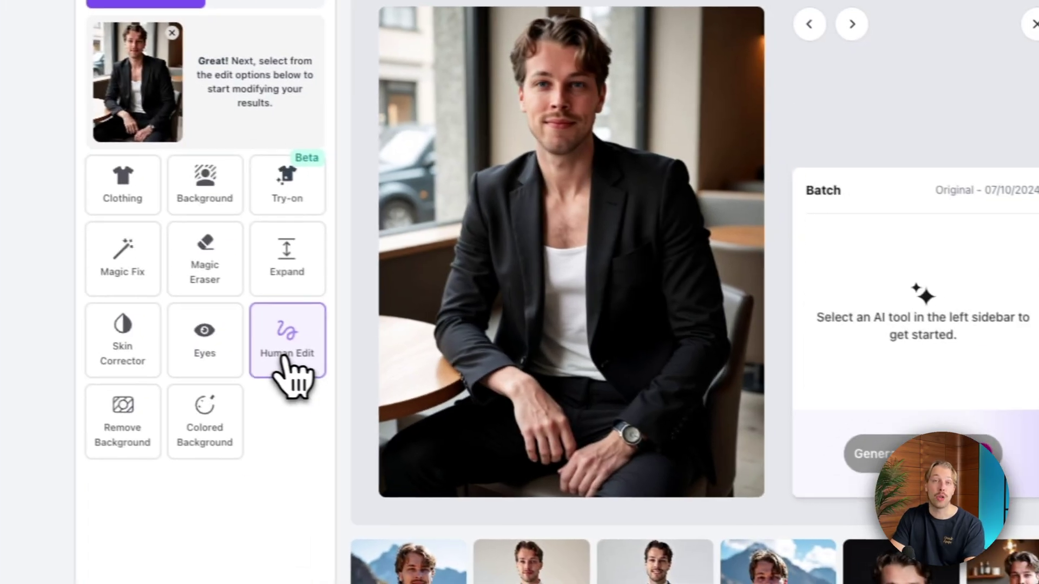
Draft a 75-credit Human Edit on the café photo with part Other and note 'Make me look younger'.
{"action": "left_click", "coordinate": [400, 373]}
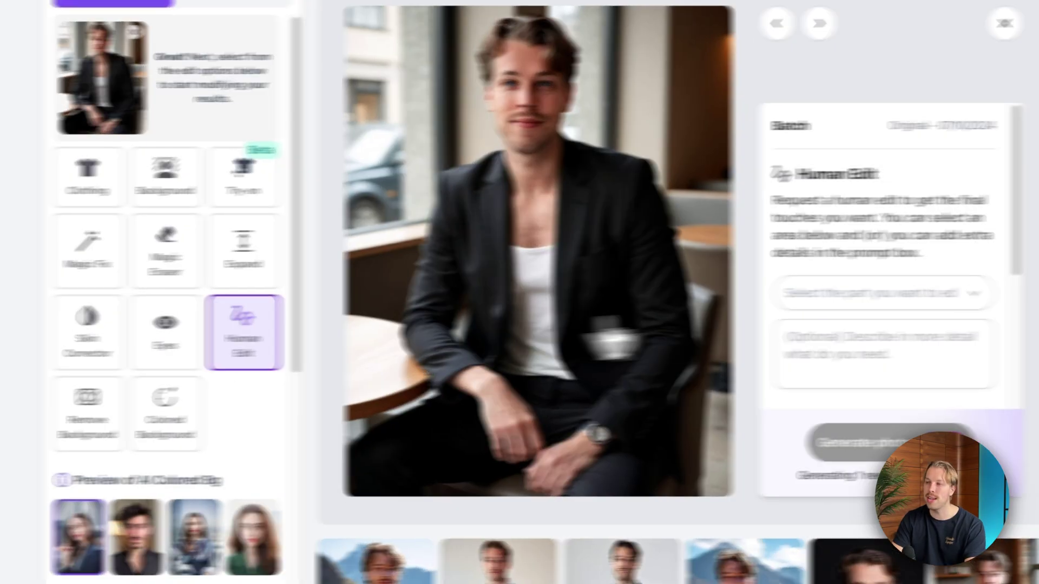
{"action": "left_click", "coordinate": [907, 292]}
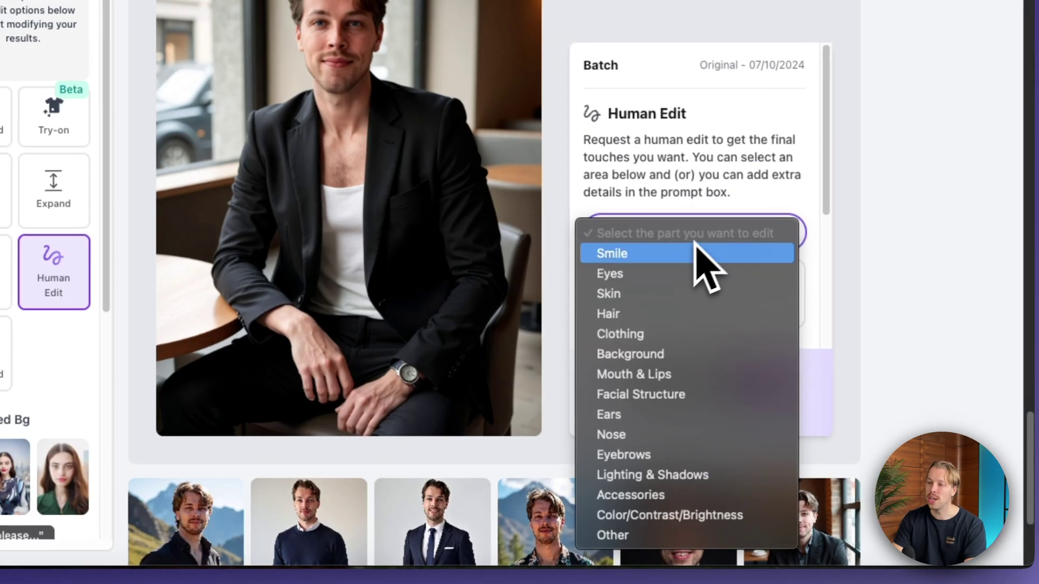
{"action": "left_click", "coordinate": [613, 535]}
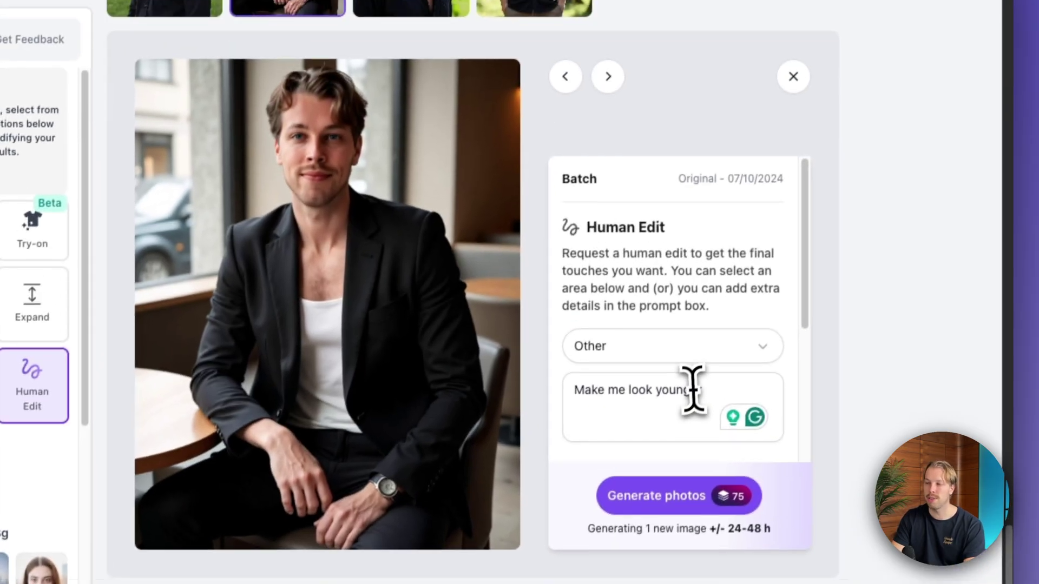
{"action": "left_click_drag", "start_coordinate": [691, 395], "coordinate": [580, 403]}
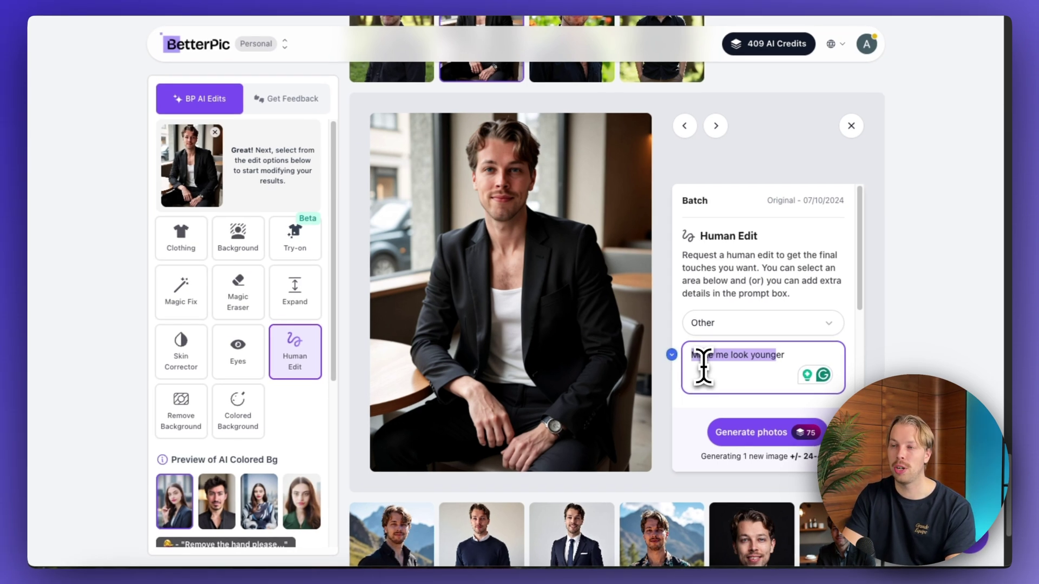
{"action": "scroll", "coordinate": [703, 366], "scroll_direction": "down", "scroll_amount": 3}
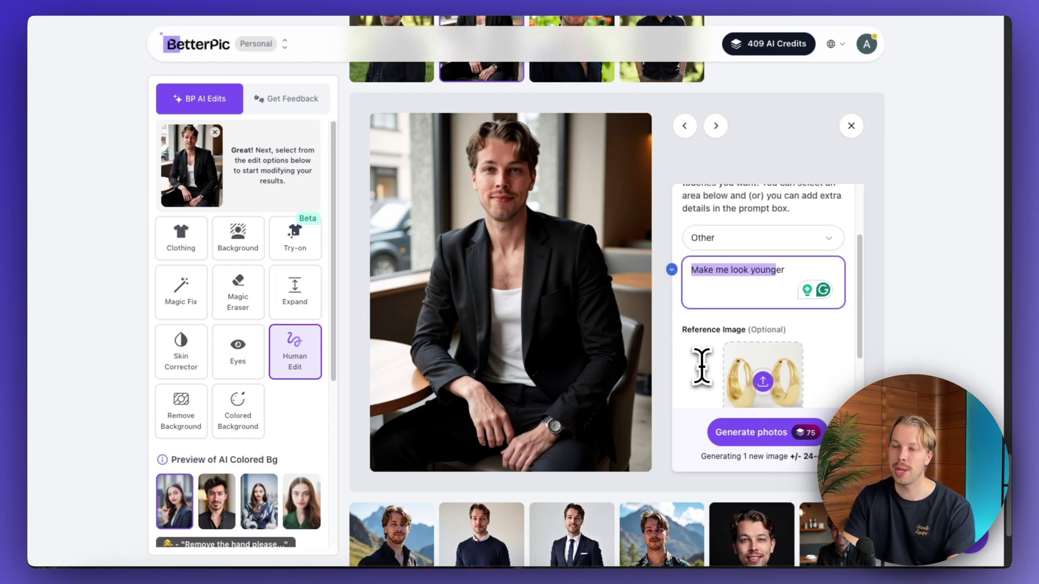
{"action": "scroll", "coordinate": [611, 359], "scroll_direction": "down", "scroll_amount": 5}
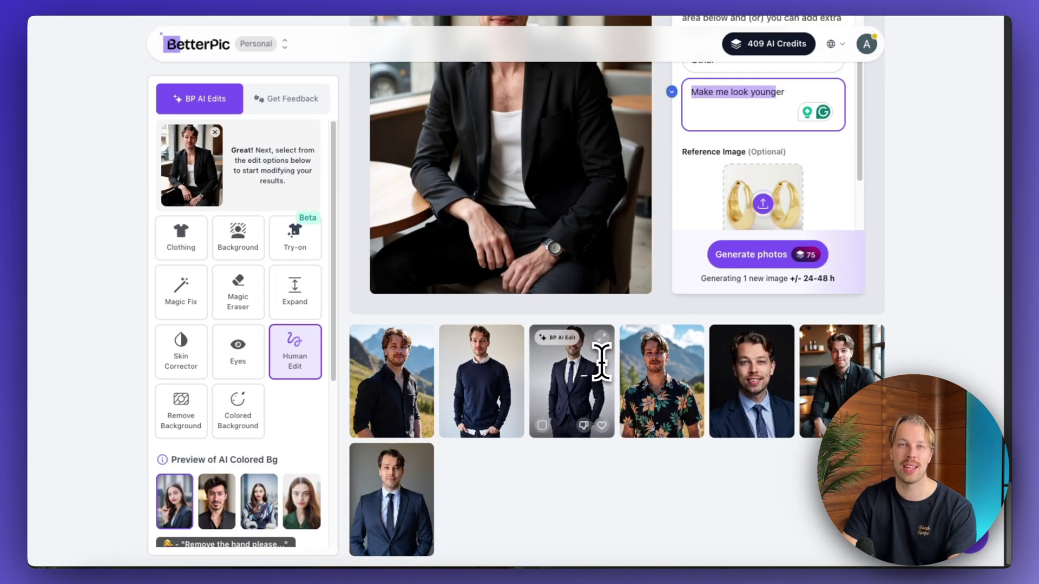
{"action": "scroll", "coordinate": [602, 362], "scroll_direction": "up", "scroll_amount": 15}
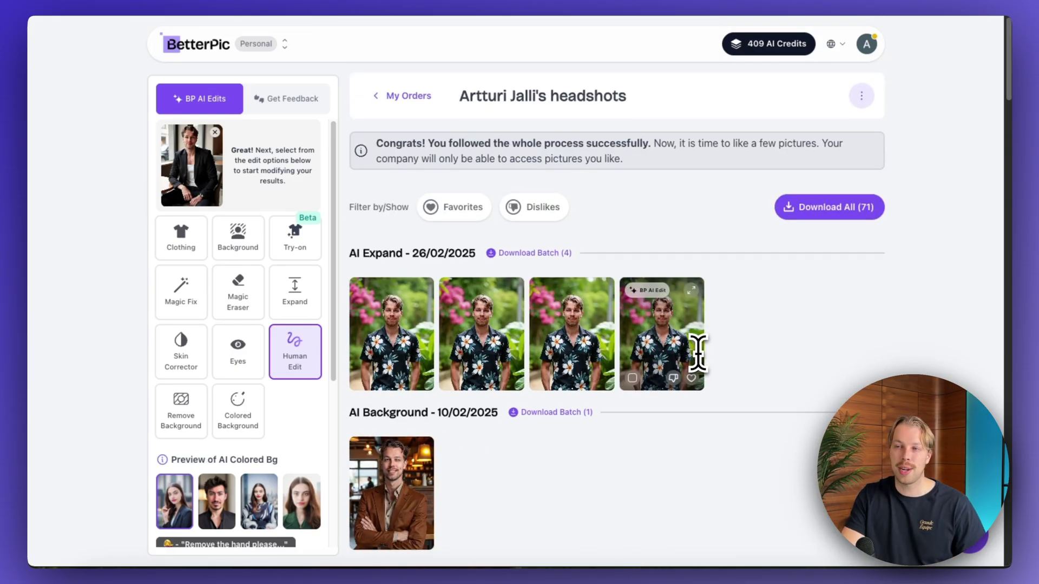
{"action": "scroll", "coordinate": [698, 352], "scroll_direction": "down", "scroll_amount": 3}
{"action": "scroll", "coordinate": [699, 356], "scroll_direction": "down", "scroll_amount": 8}
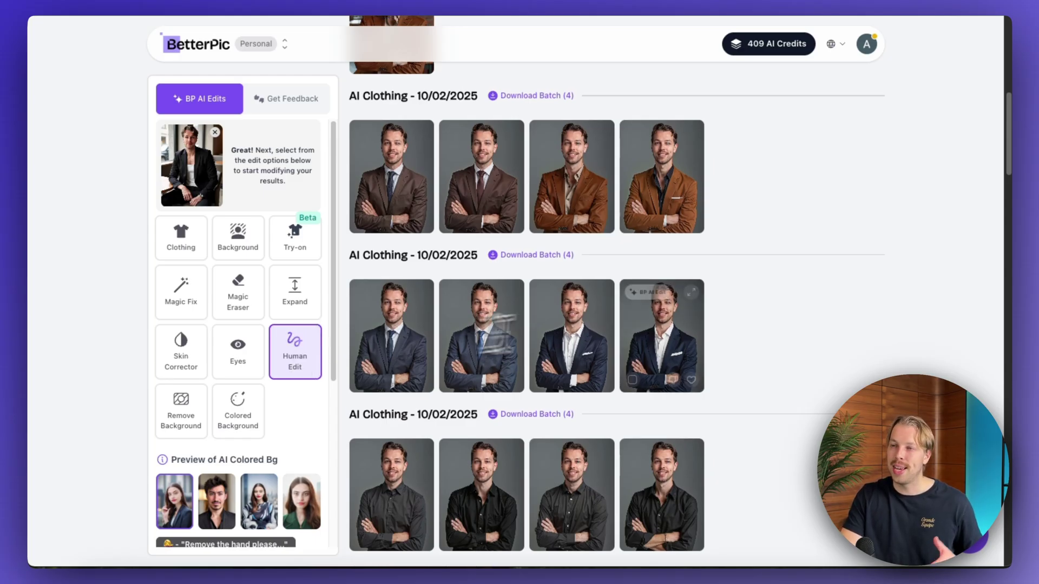
{"action": "scroll", "coordinate": [618, 300], "scroll_direction": "up", "scroll_amount": 11}
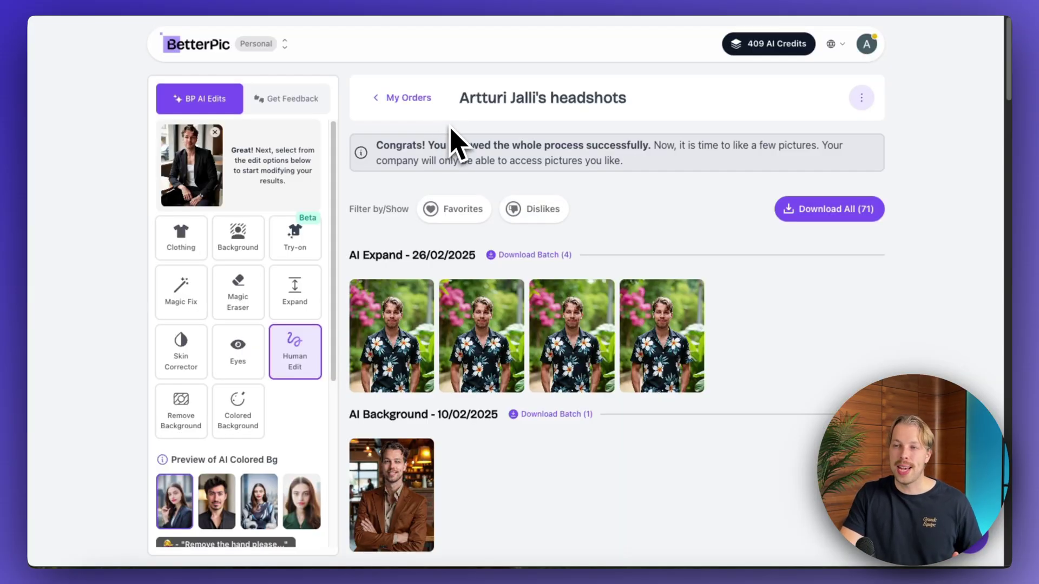
{"action": "scroll", "coordinate": [457, 144], "scroll_direction": "down", "scroll_amount": 1}
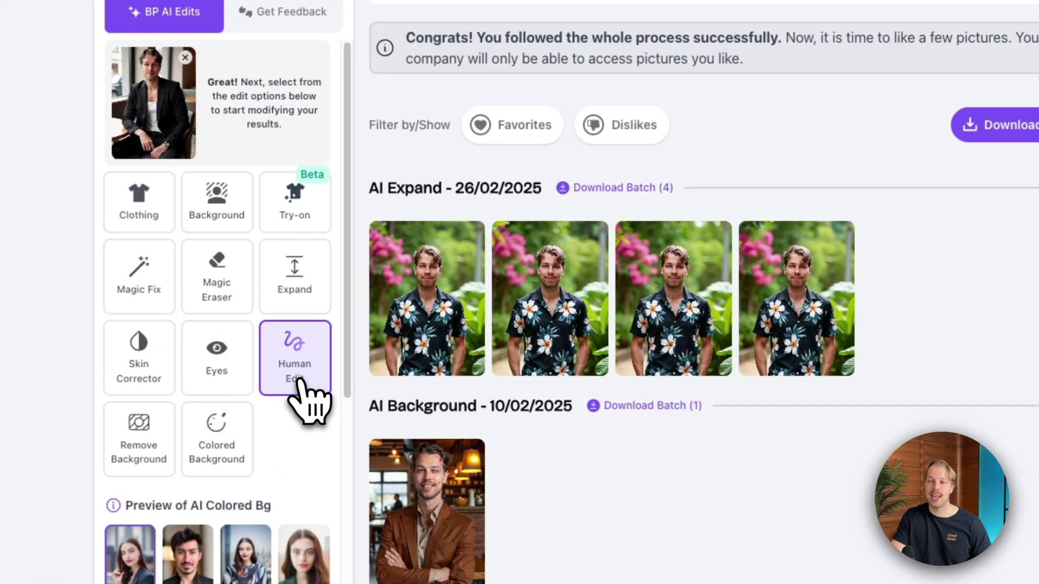
{"action": "scroll", "coordinate": [599, 261], "scroll_direction": "up", "scroll_amount": 1}
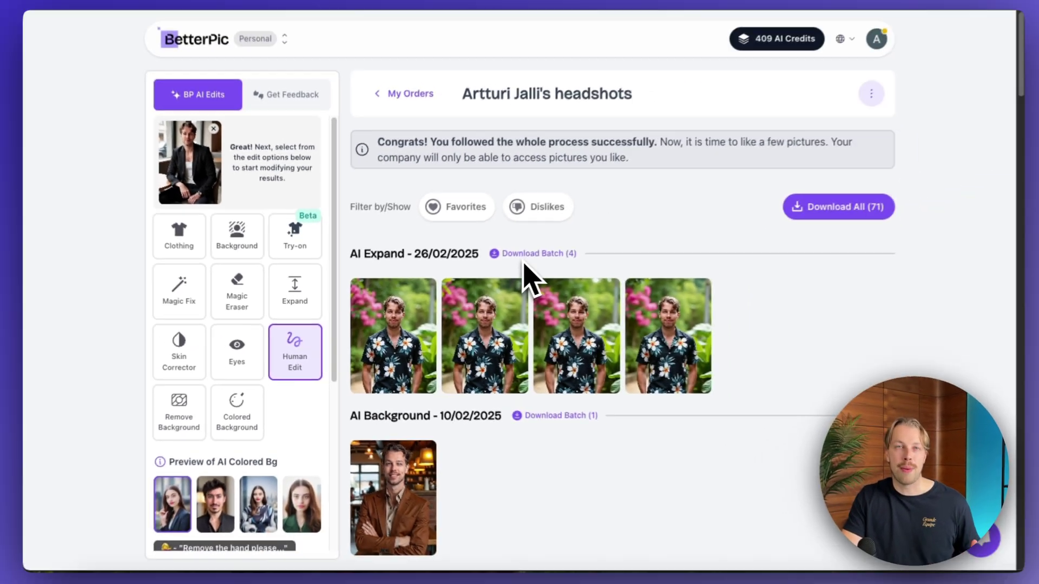